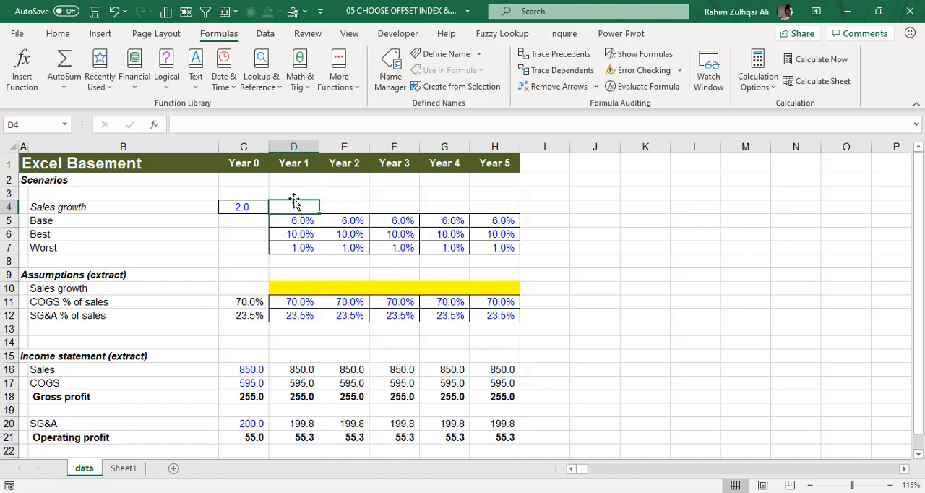
click(57, 34)
click(135, 208)
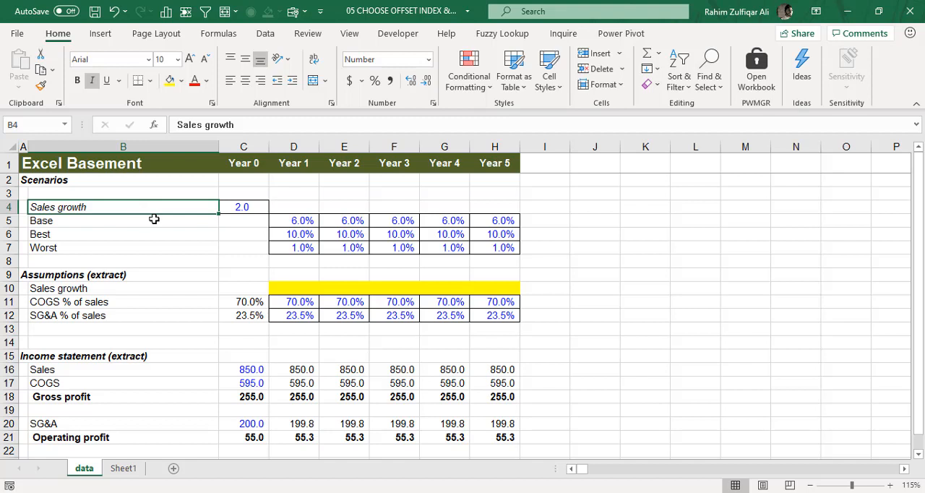
drag(151, 219, 165, 247)
click(168, 224)
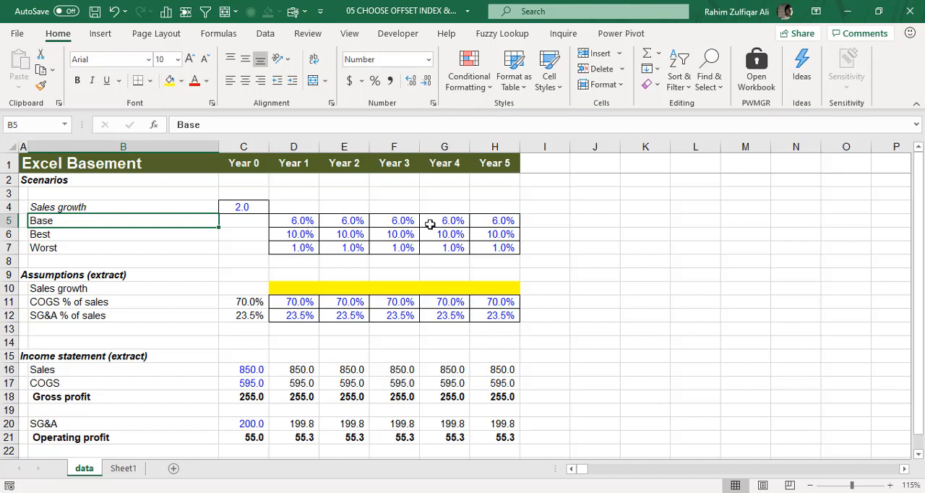
Copy the Base growth rates in D5:H5 and paste them as values into the Sales growth assumptions row from D10.
drag(296, 220, 505, 221)
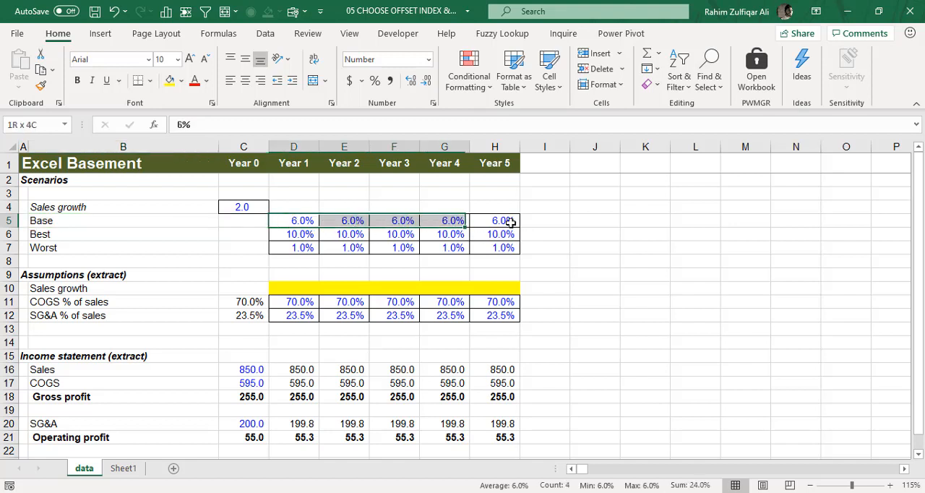
click(302, 220)
drag(301, 221, 502, 222)
key(ctrl+c)
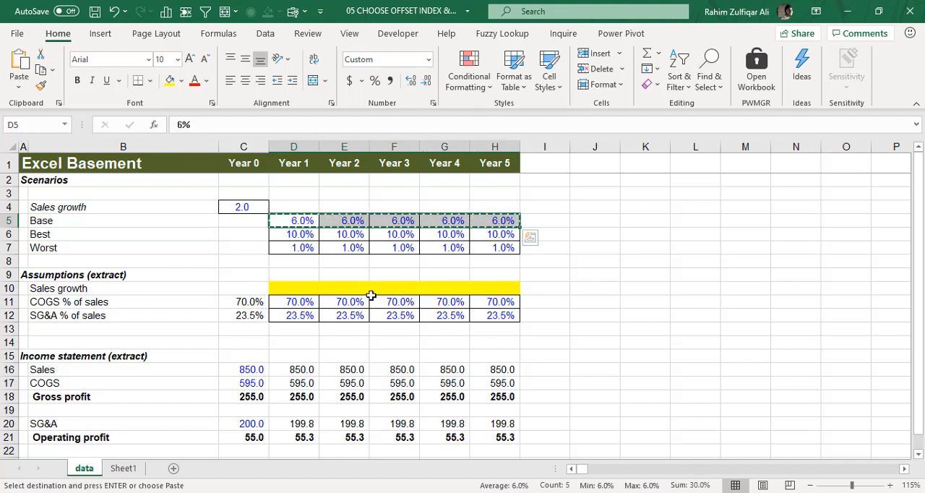
click(300, 289)
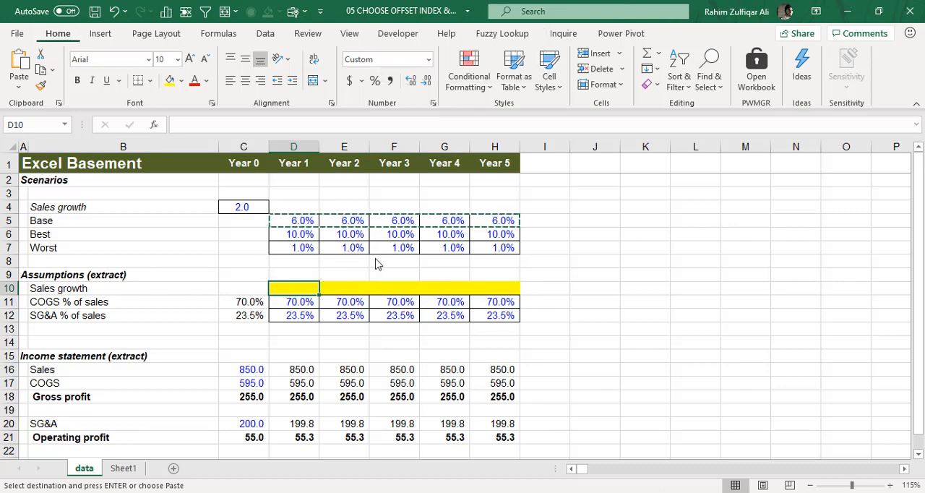
key(ctrl+alt+v)
key(v)
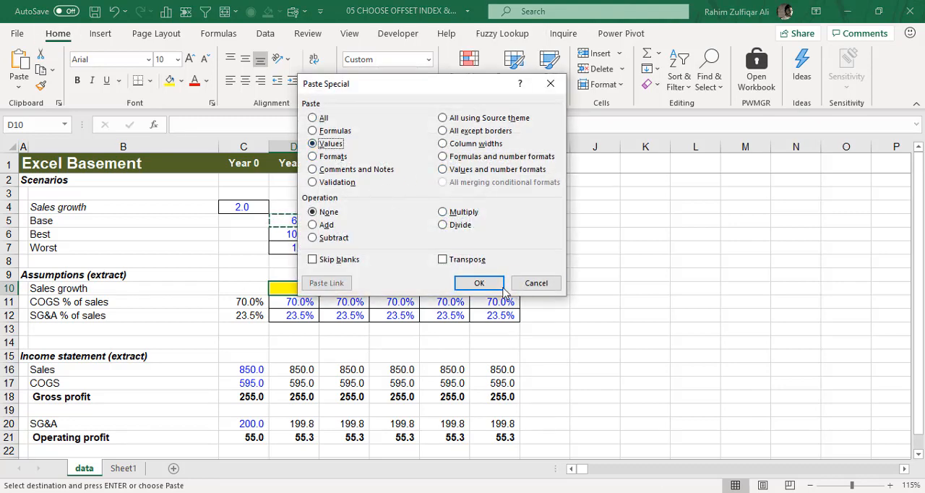
click(497, 284)
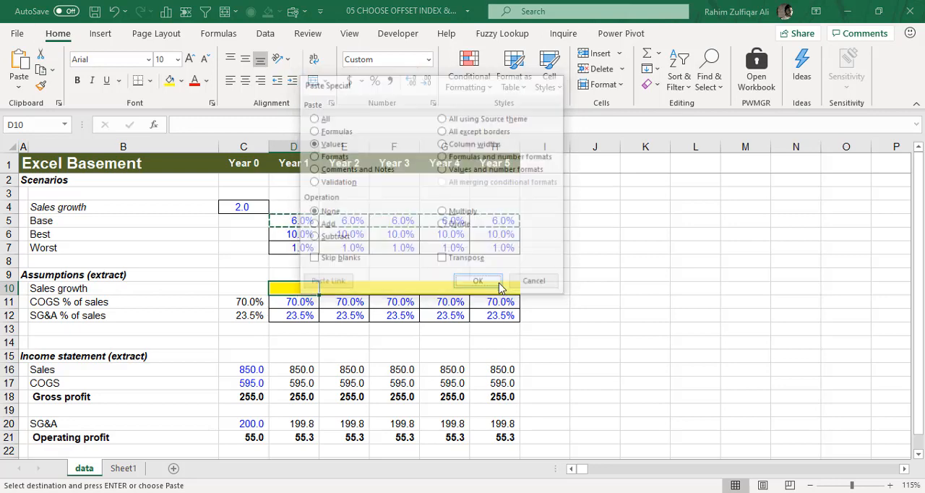
Inspect the Year 1 and Year 2 sales formulas, their growth input in D10 and the income statement figures.
click(287, 369)
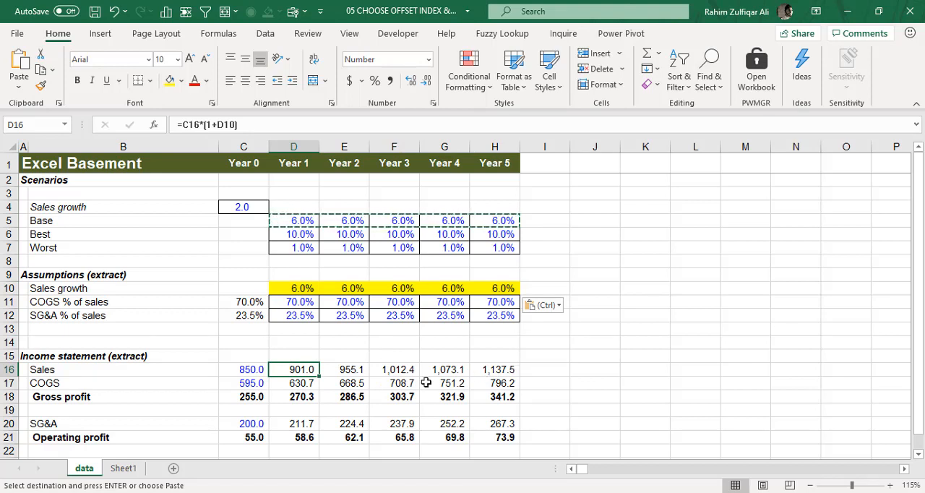
click(333, 369)
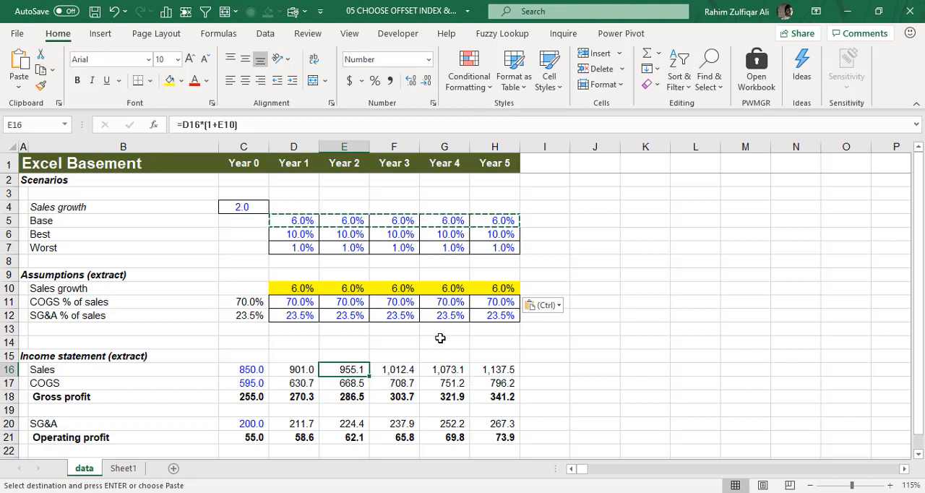
click(309, 289)
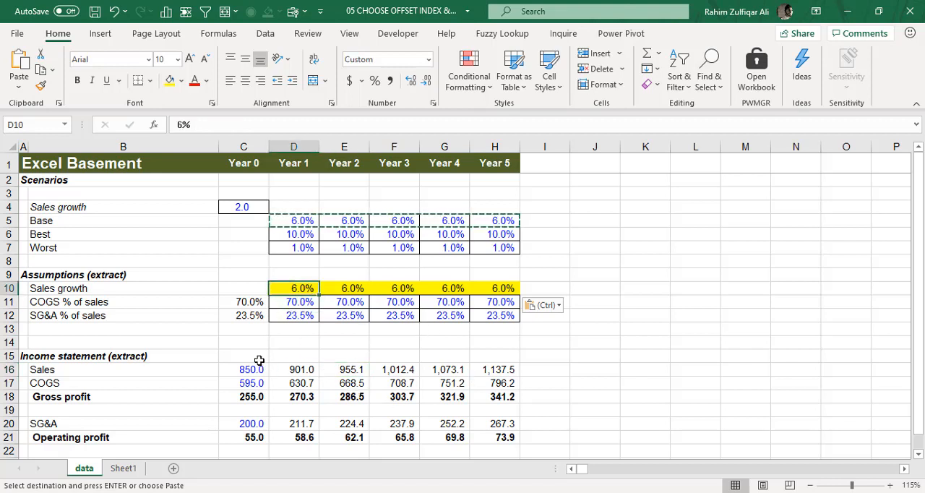
drag(258, 357, 498, 436)
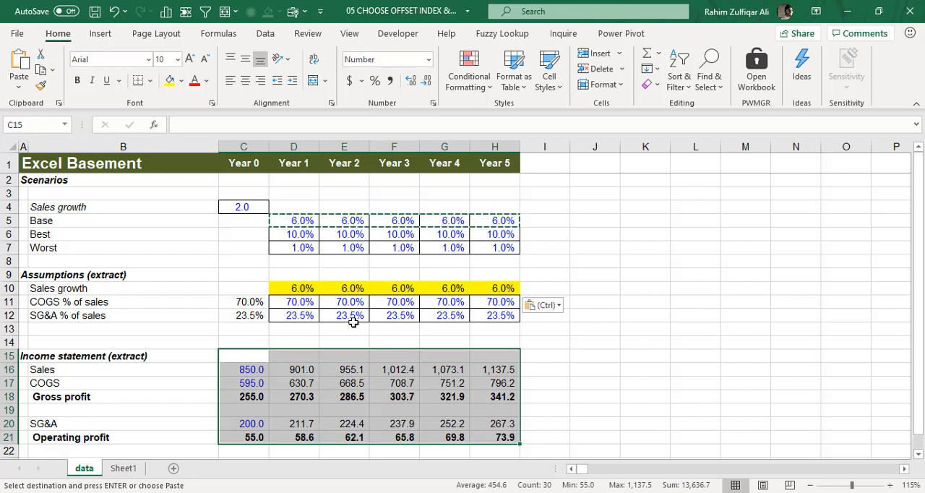
Copy the Best growth rates in D6:H6 and paste them as values over the Sales growth assumptions in row 10.
drag(303, 232, 500, 231)
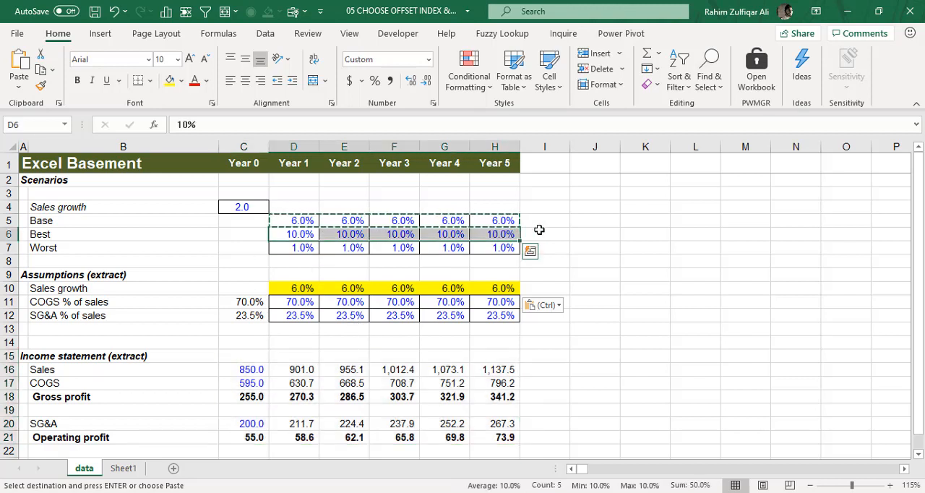
key(ctrl+c)
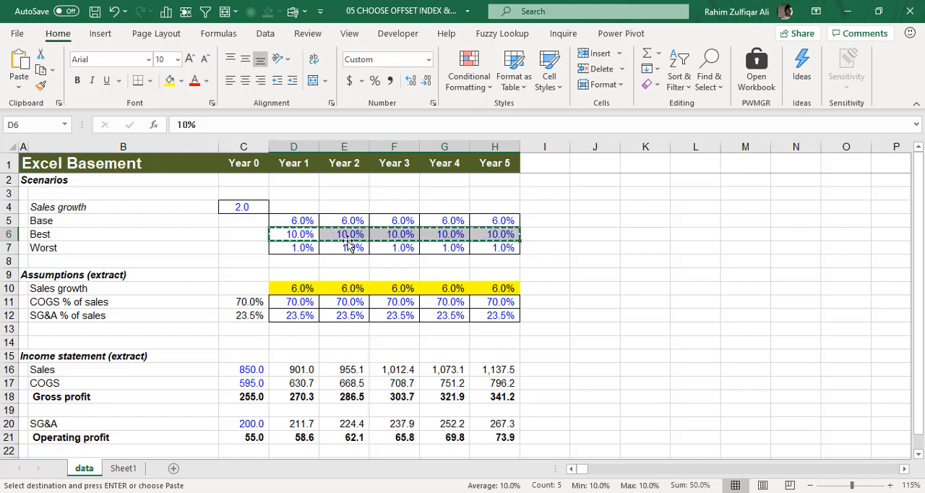
click(307, 290)
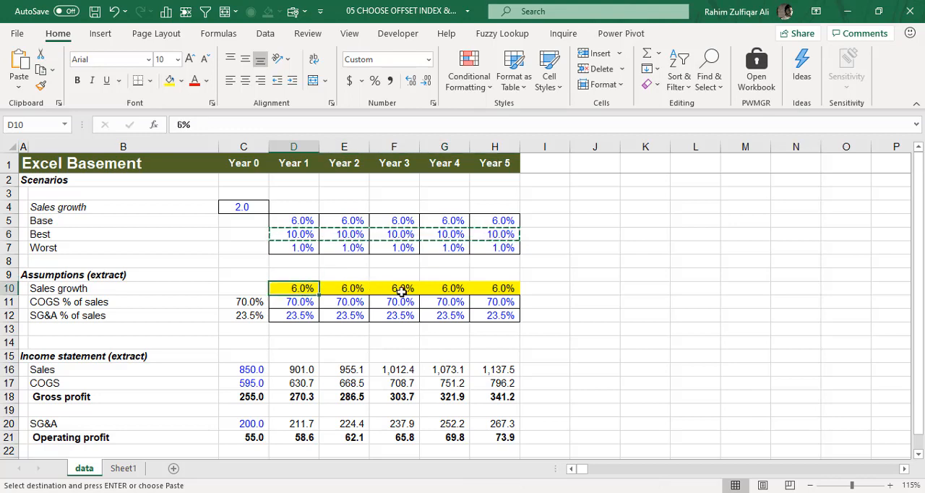
key(ctrl+alt+v)
key(v)
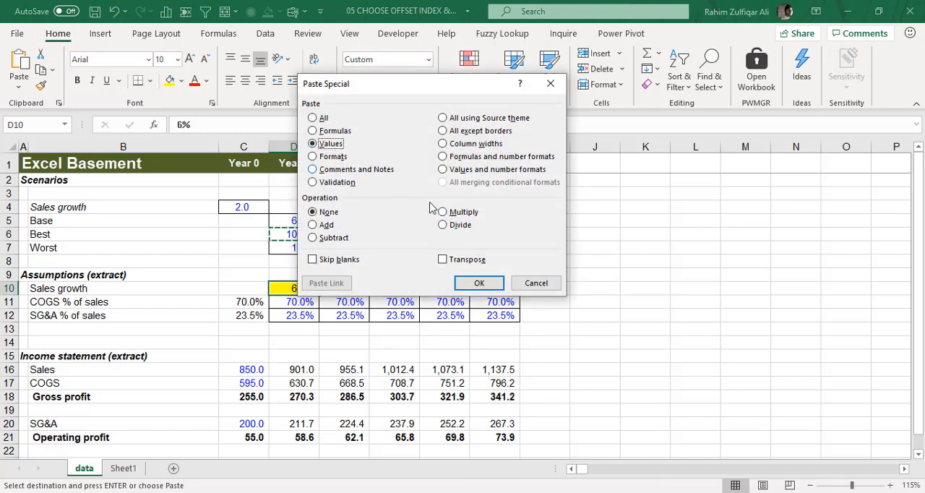
click(477, 283)
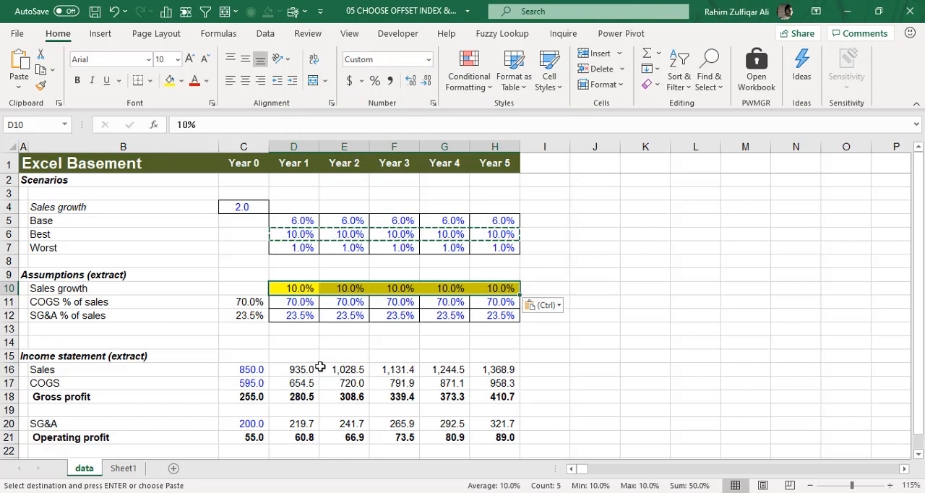
Review the income statement projections for Years 1 to 5, and clear the Sales growth assumptions in D10:H10.
drag(302, 367, 506, 437)
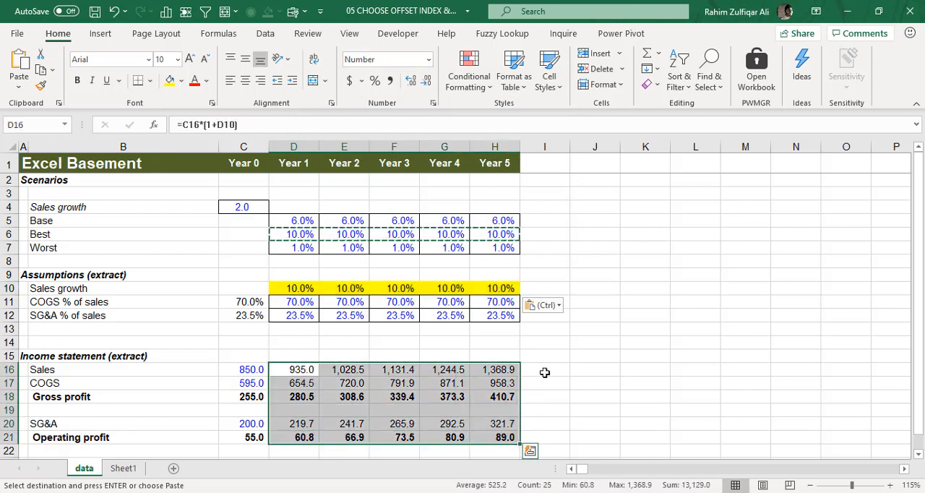
drag(302, 288, 505, 287)
click(503, 287)
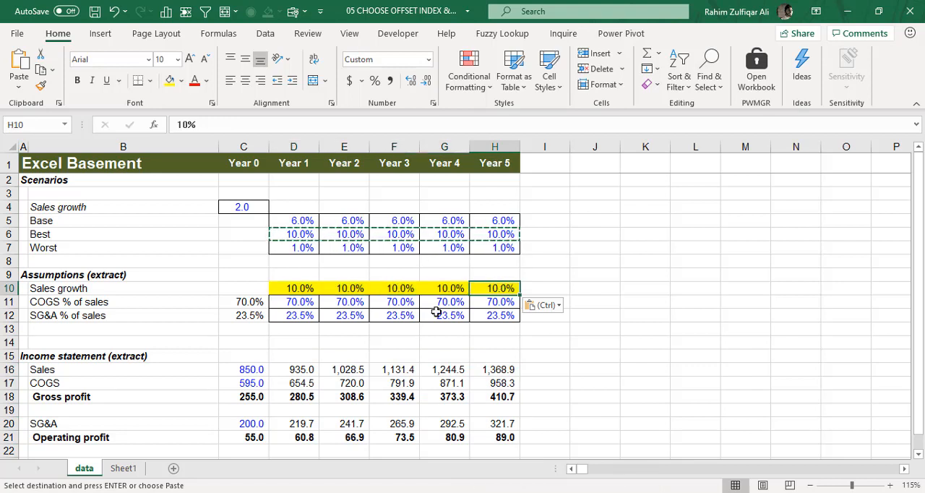
drag(302, 288, 504, 287)
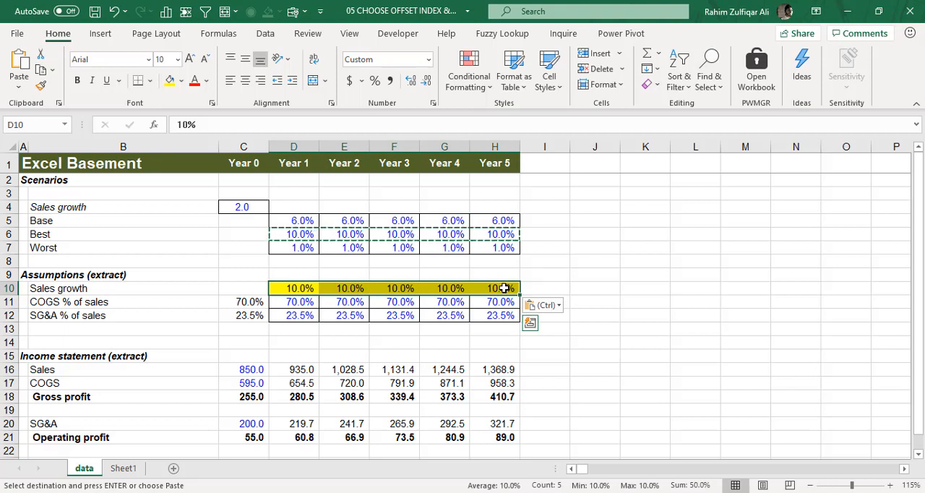
key(Delete)
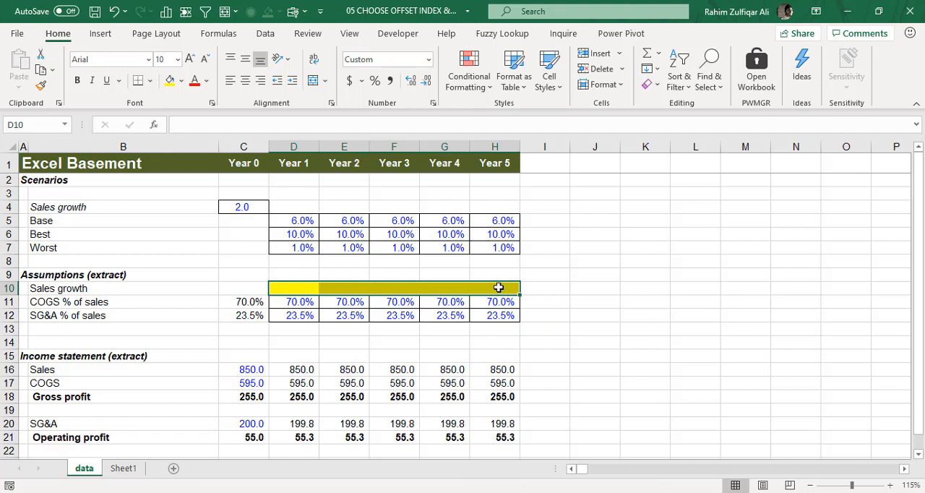
click(304, 288)
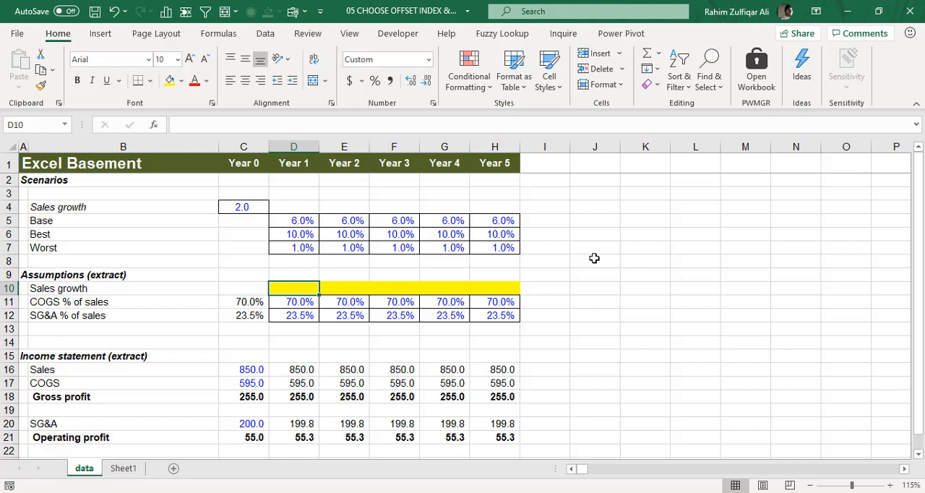
drag(297, 369, 512, 435)
click(510, 372)
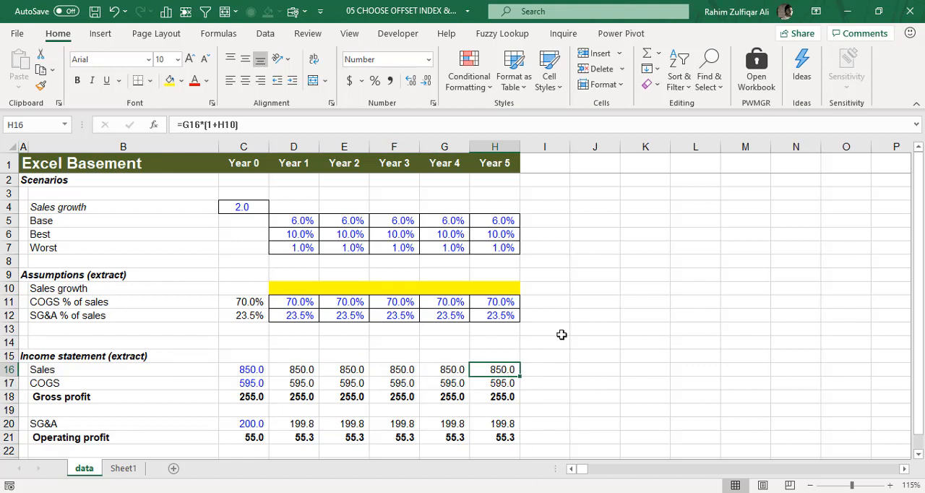
click(296, 288)
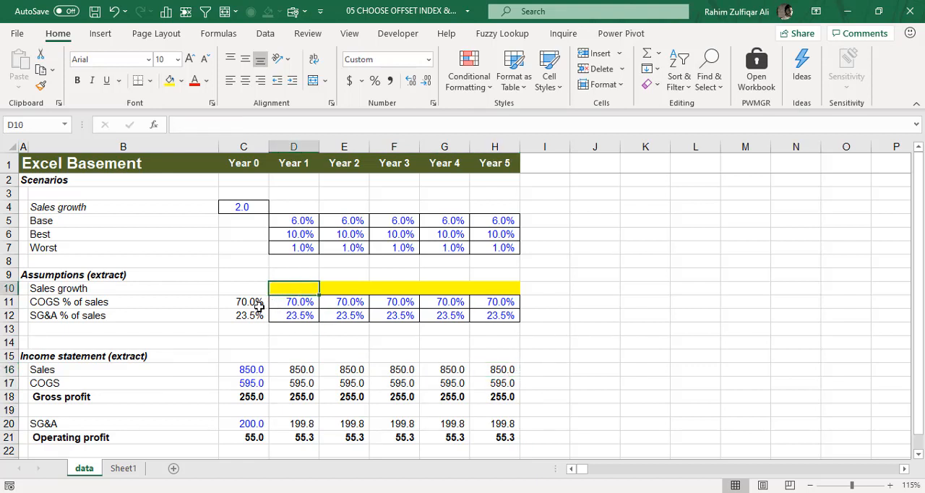
On Sheet1, enter the three parts of the presenter's full name in cells C3, C4 and C5, one per cell.
click(124, 469)
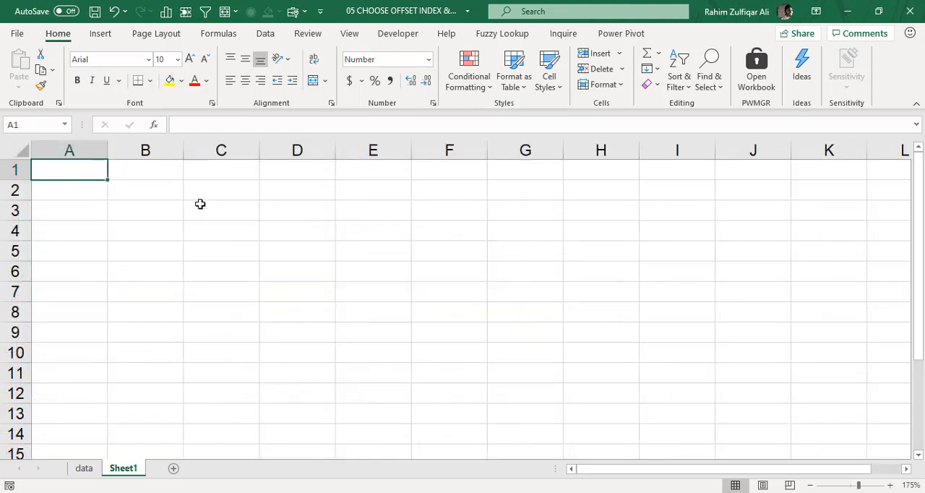
click(221, 217)
text(Rahim)
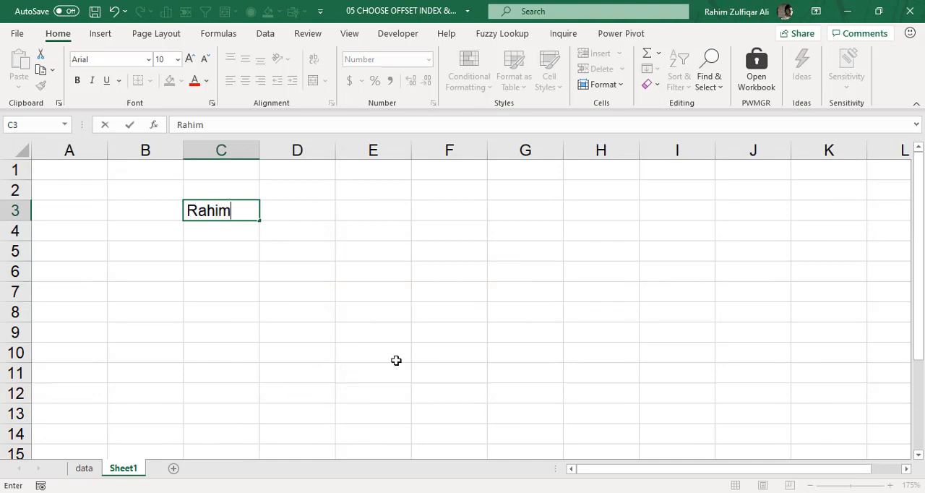
key(Return)
text(Zulfiqar)
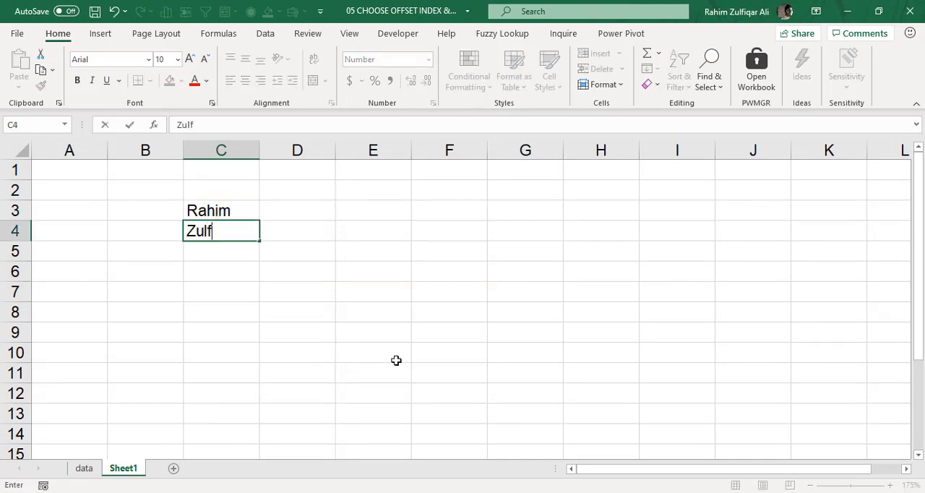
key(Return)
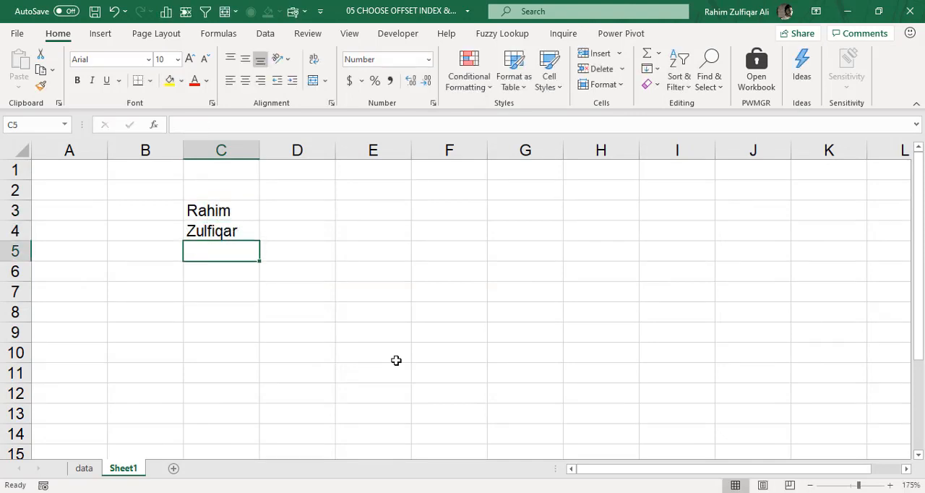
text(Ali)
key(Return)
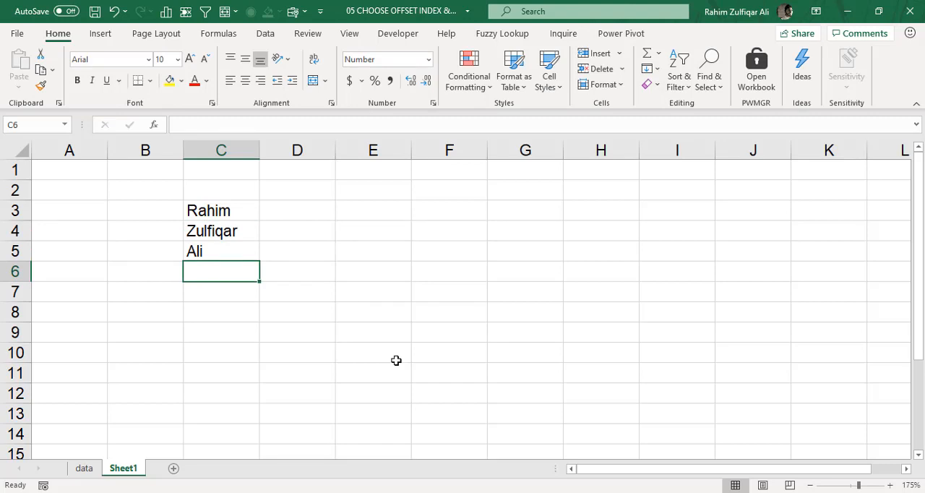
Begin a CHOOSE formula in cell D3 of Sheet1 with 2 as the index number.
key(Up)
key(Up)
key(Up)
key(Right)
text(=ch)
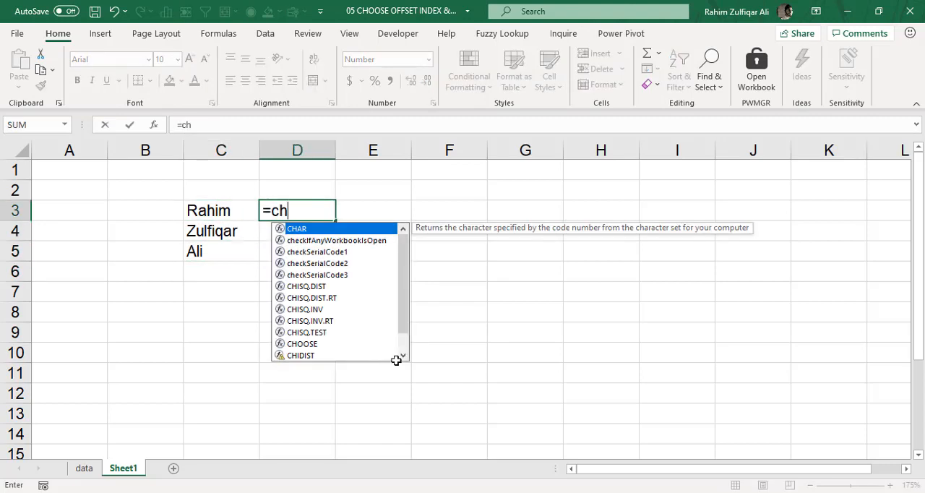
text(oo)
key(Tab)
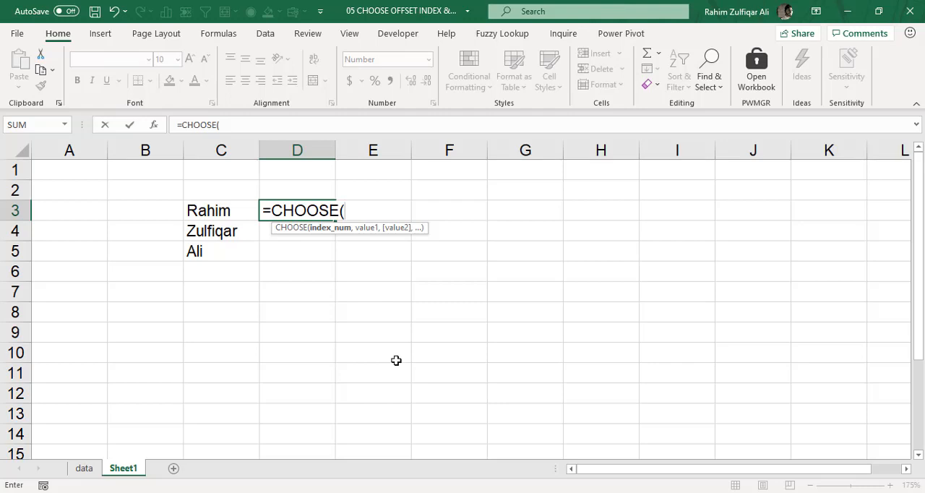
text(2)
text(,)
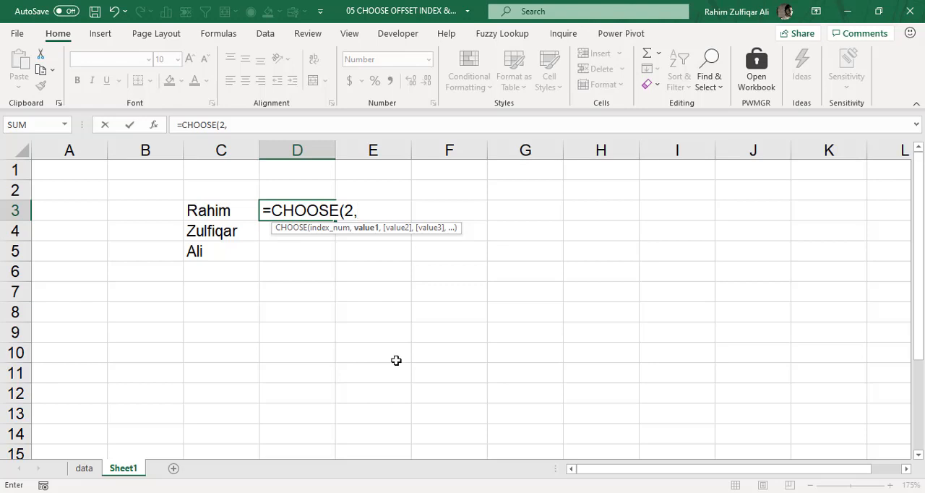
Add cells C3 and C4 as the first two values of the CHOOSE formula in D3.
key(Left)
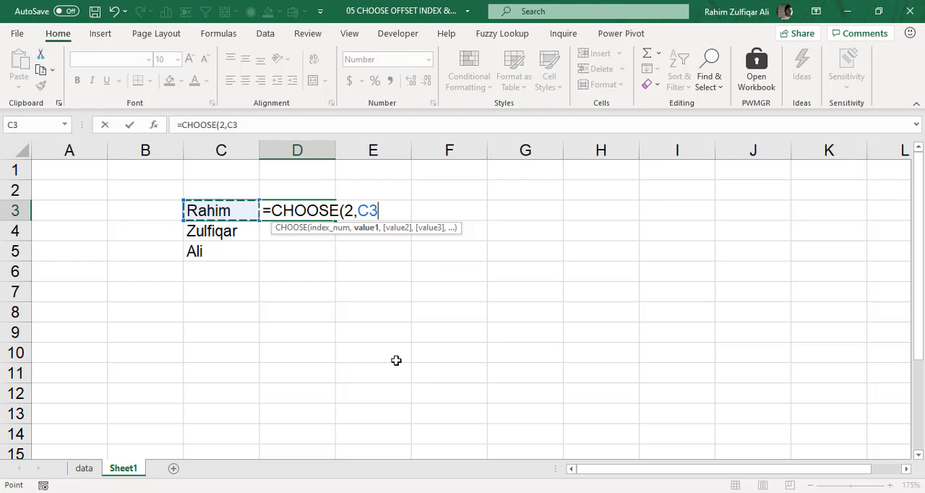
text(,)
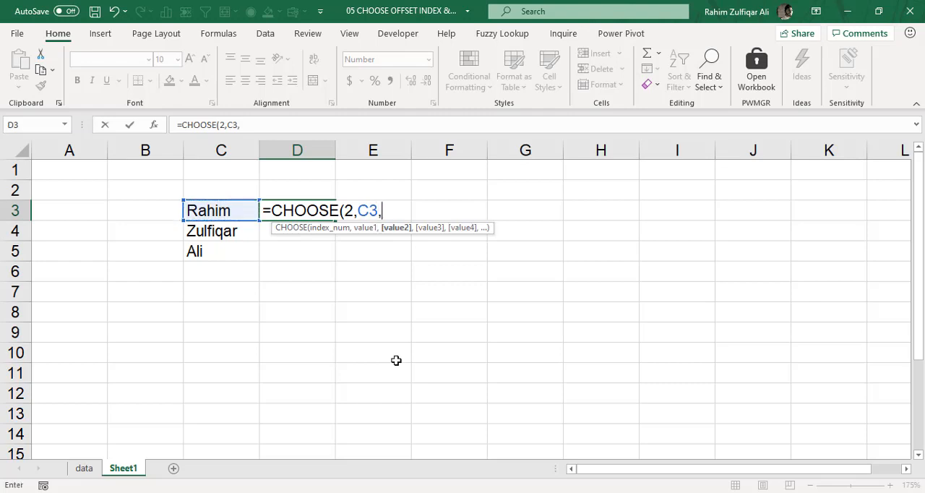
key(Left)
key(Left)
key(Down)
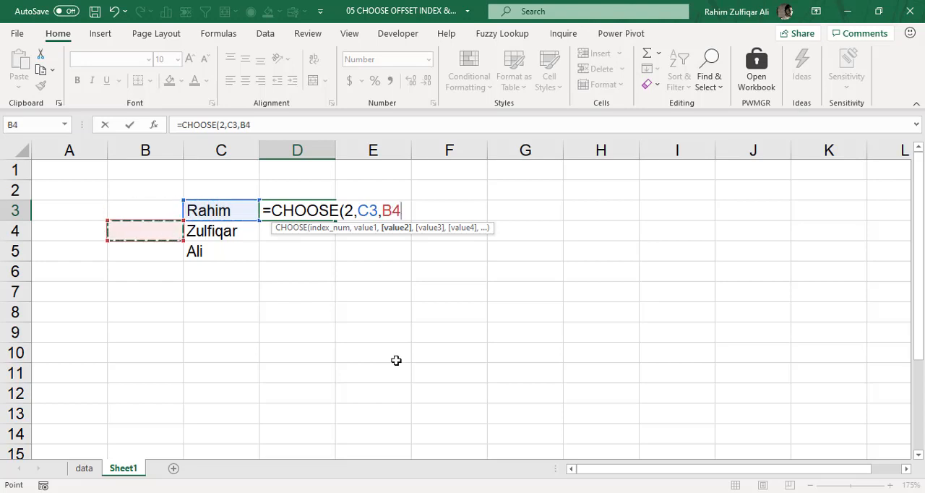
key(Right)
text(,)
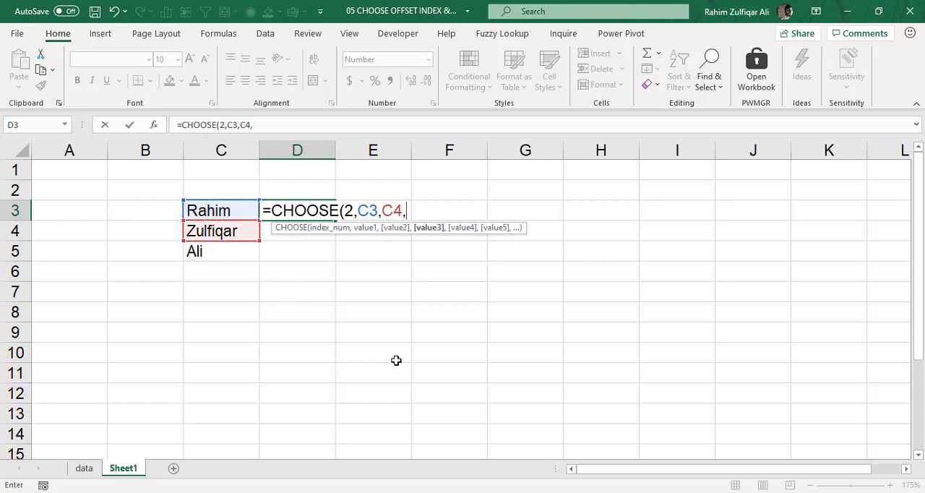
Add cell C5 as the third value and close the bracket of the CHOOSE formula in D3.
key(Right)
key(Right)
key(Left)
key(Down)
key(Down)
key(Left)
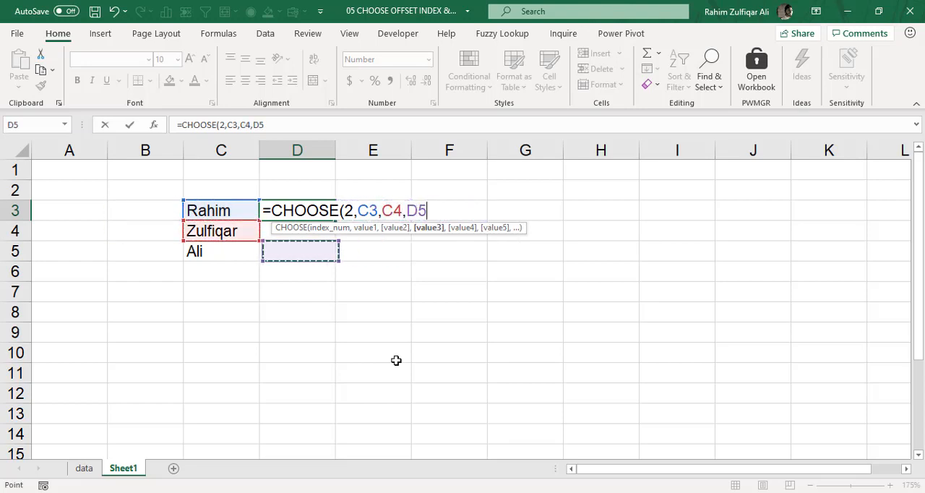
key(Left)
text())
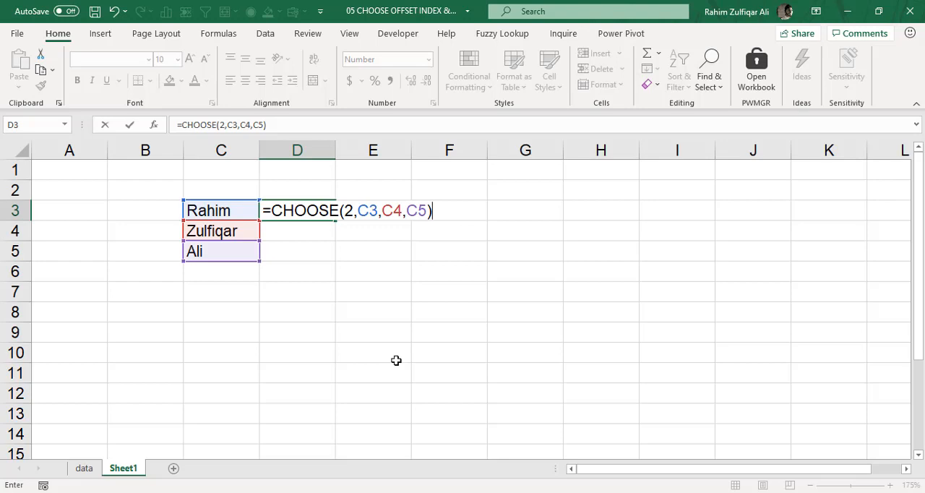
Check the index number against the C3, C4 and C5 arguments of the CHOOSE formula, and commit it in D3.
double_click(351, 210)
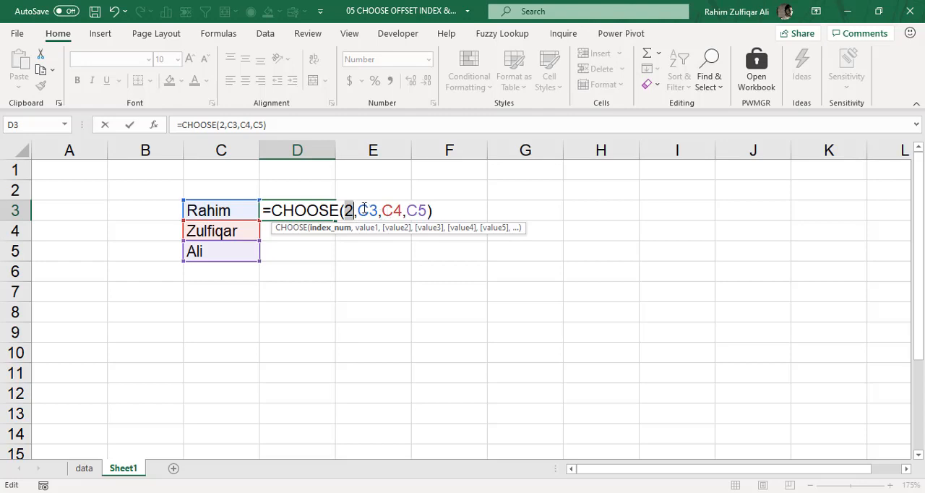
click(358, 210)
drag(358, 210, 428, 209)
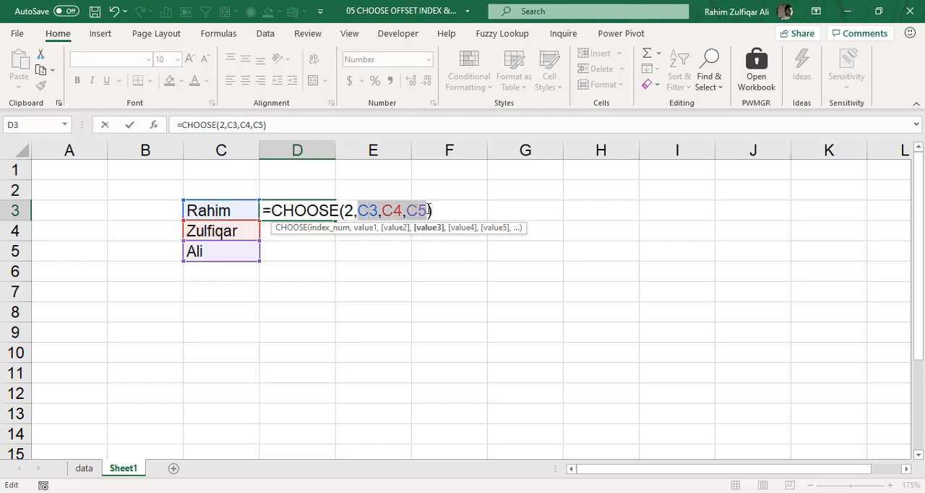
drag(345, 209, 350, 209)
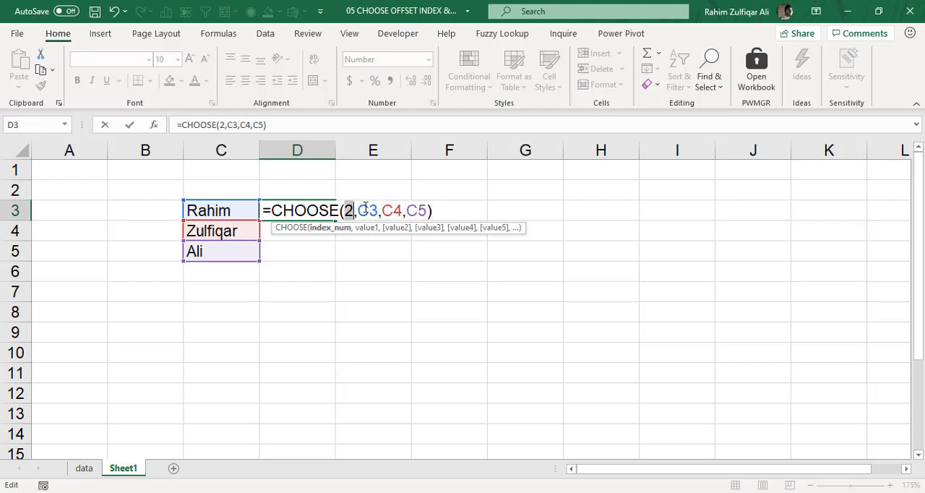
drag(382, 209, 403, 208)
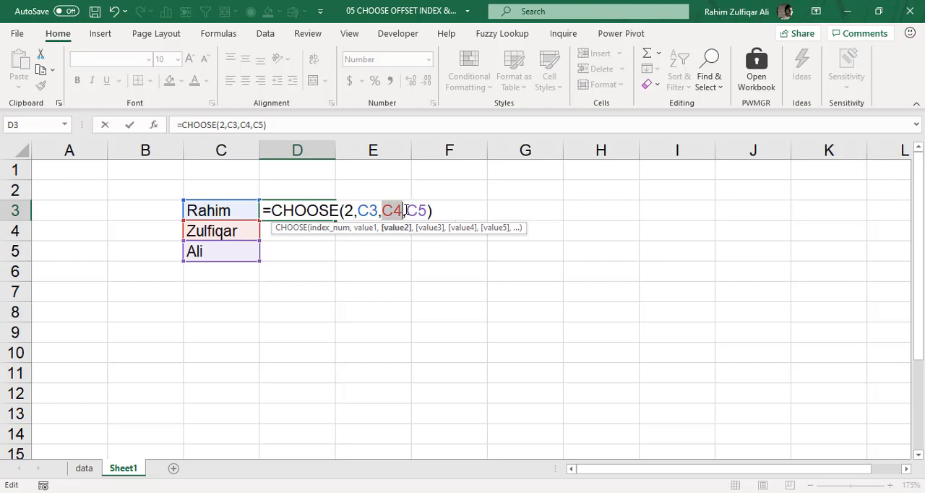
click(368, 210)
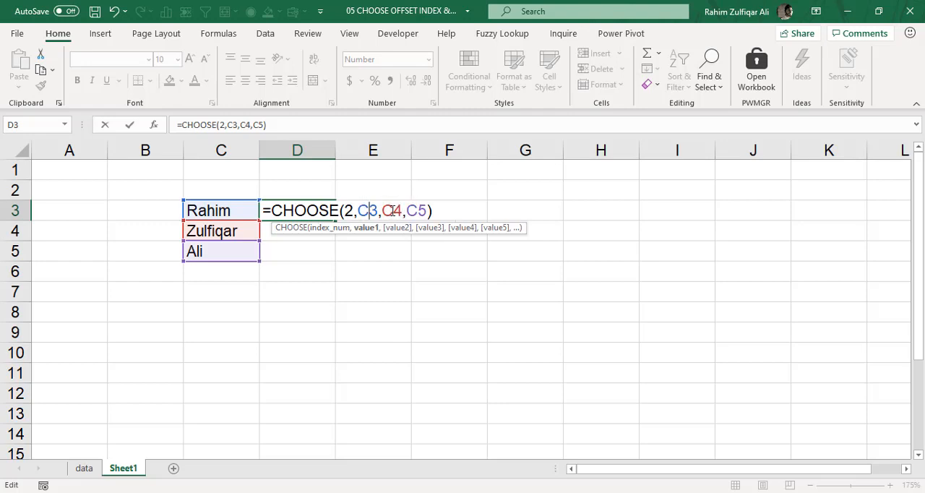
click(396, 210)
click(417, 209)
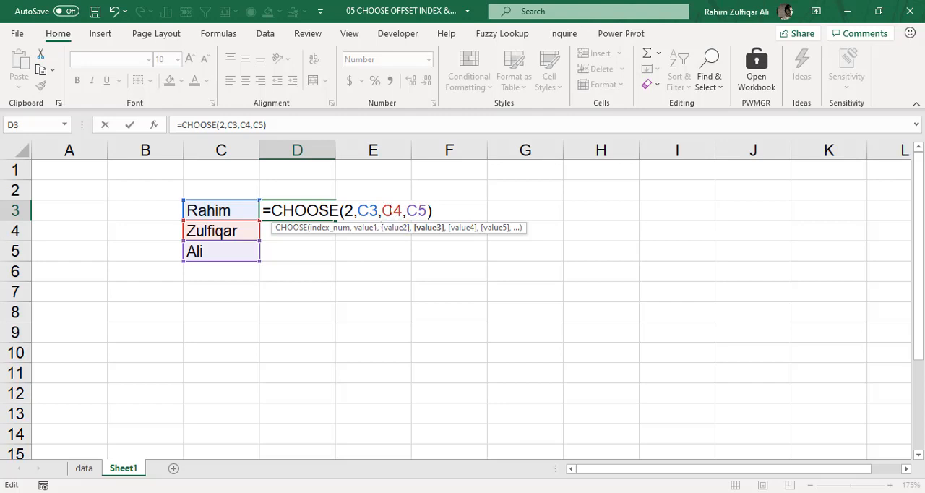
double_click(391, 210)
click(453, 204)
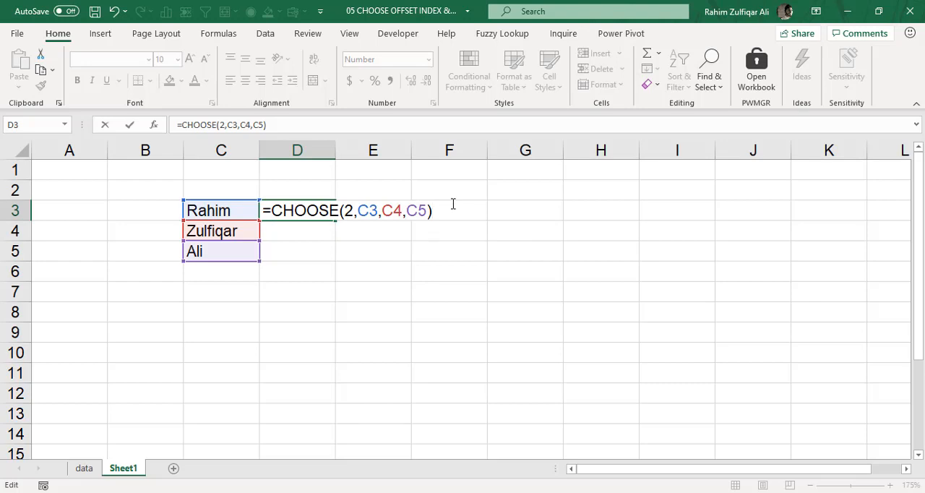
key(Return)
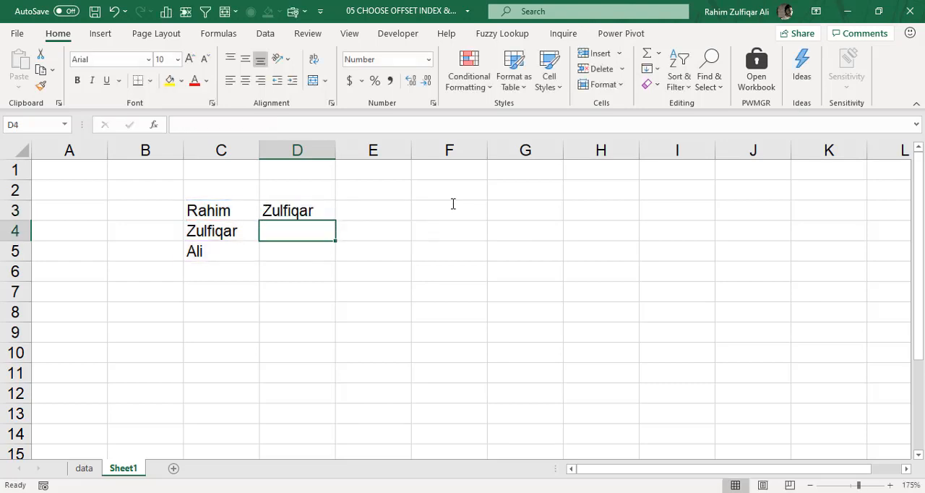
Set the index number of the CHOOSE formula in D3 to 3.
key(Up)
key(F2)
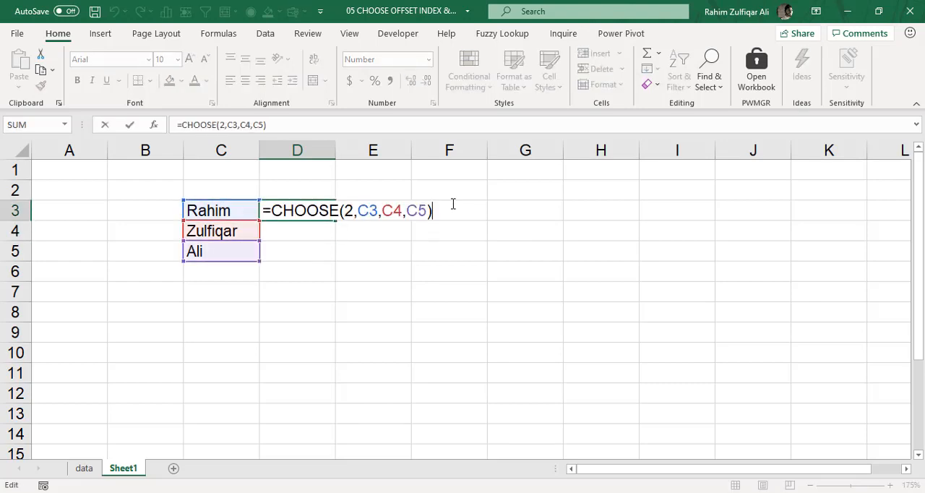
key(Left)
key(Left)
key(Left)
key(Left)
key(Left)
key(Left)
key(Left)
key(Left)
key(Left)
key(Left)
key(shift+Left)
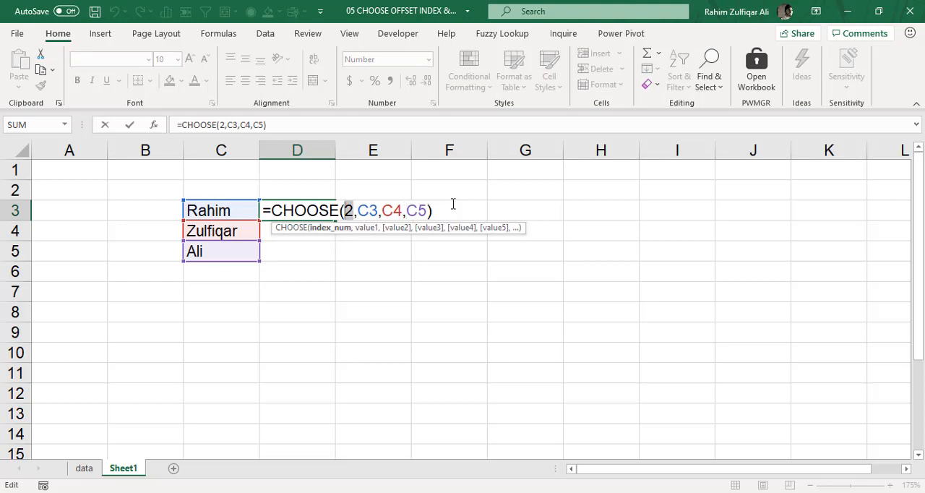
text(3)
key(Right)
key(Right)
key(Right)
key(Right)
key(Right)
key(Right)
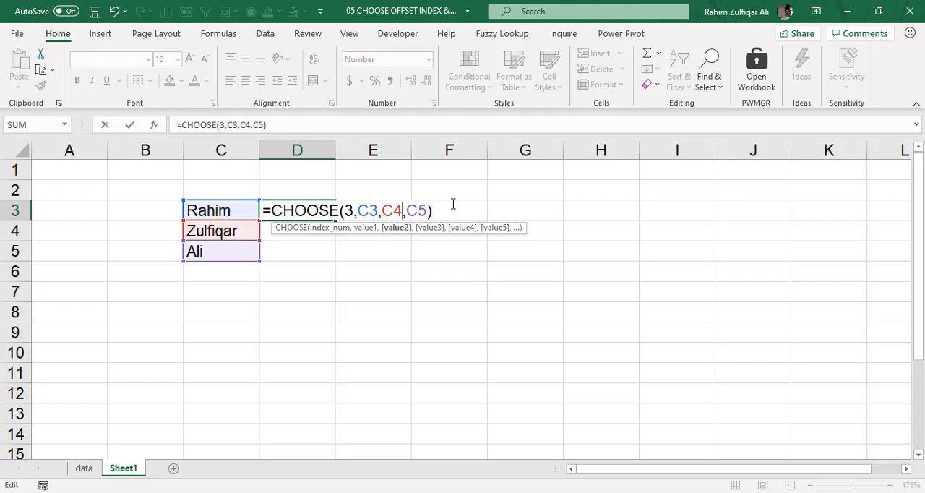
key(Right)
key(Right)
key(Return)
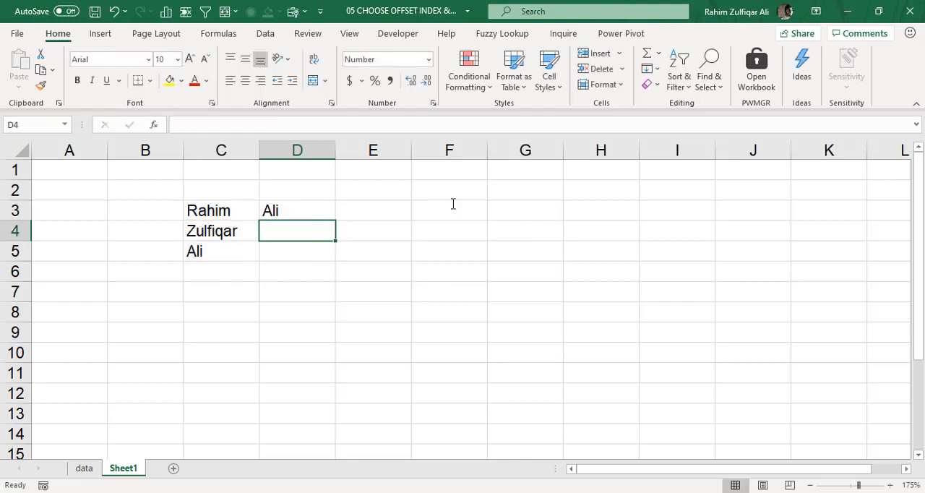
Examine how the index number in D3's CHOOSE formula relates to the order of its value arguments, leaving the formula unchanged.
key(Up)
key(F2)
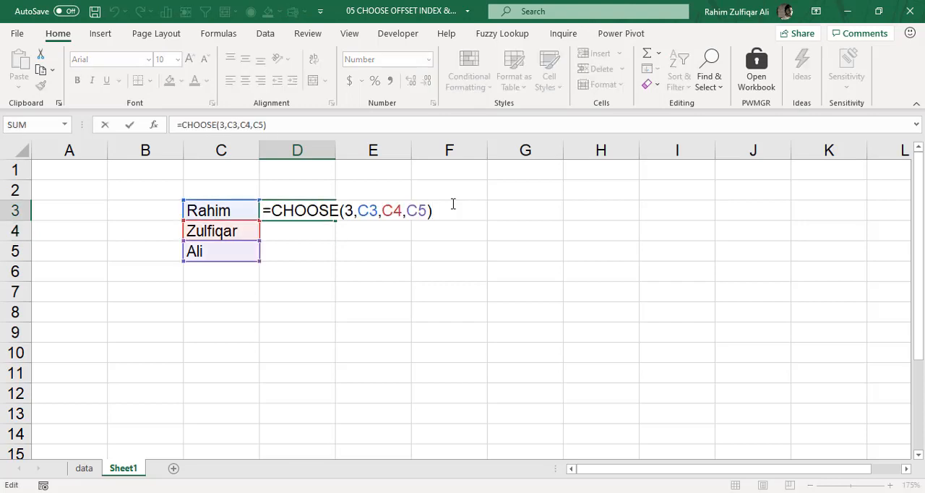
double_click(349, 209)
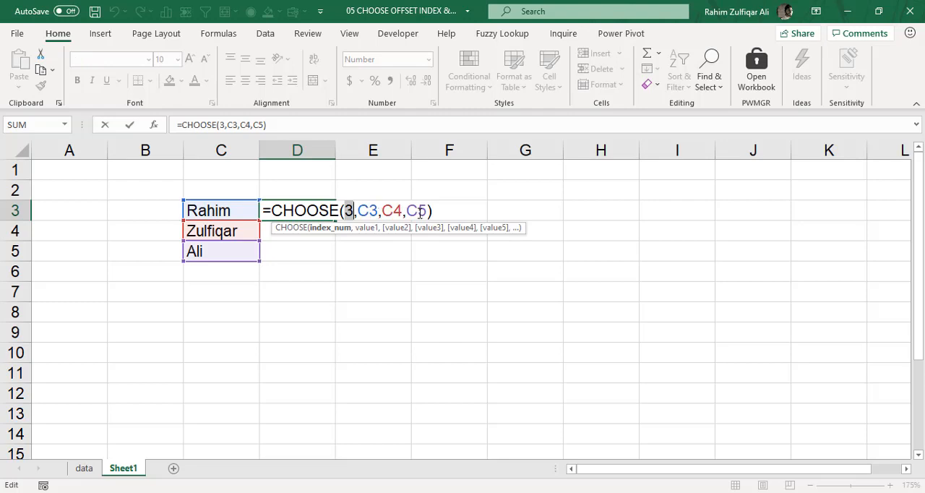
click(418, 210)
click(373, 210)
click(399, 208)
click(414, 206)
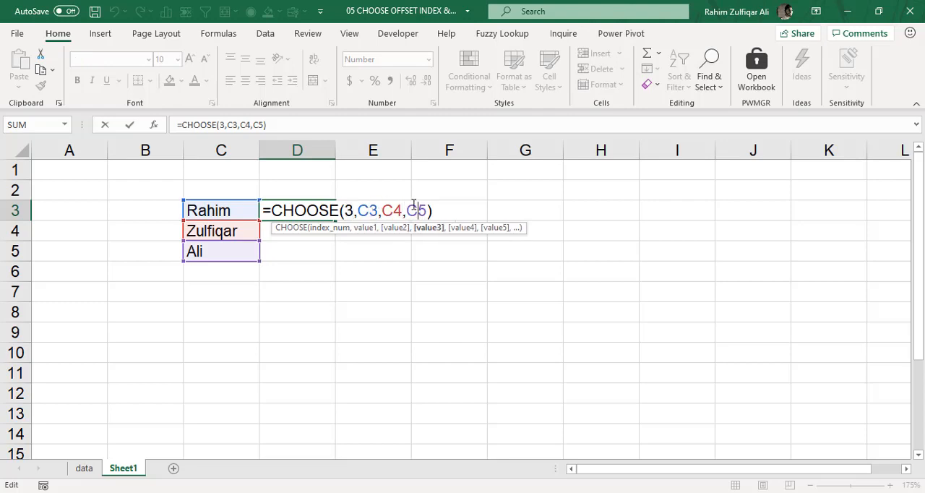
key(Return)
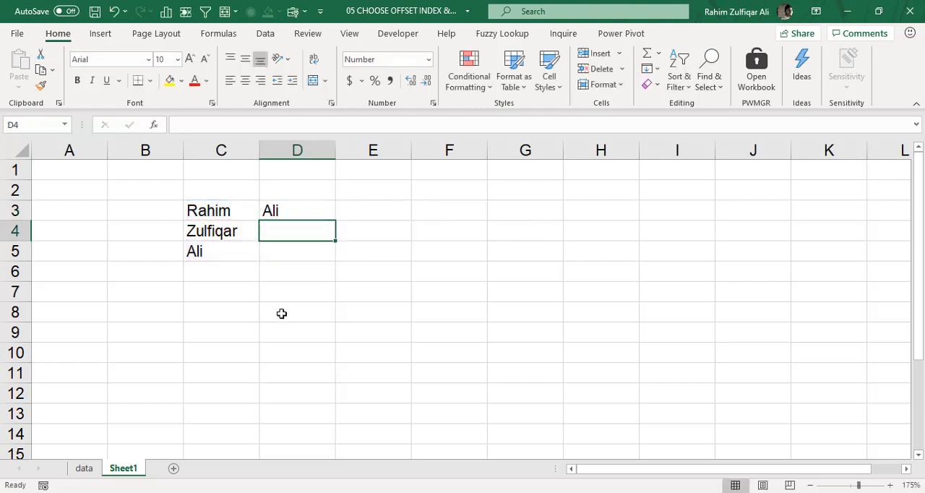
Go to the data sheet and examine the Base and Best sales growth rates for Years 1 to 5.
click(83, 468)
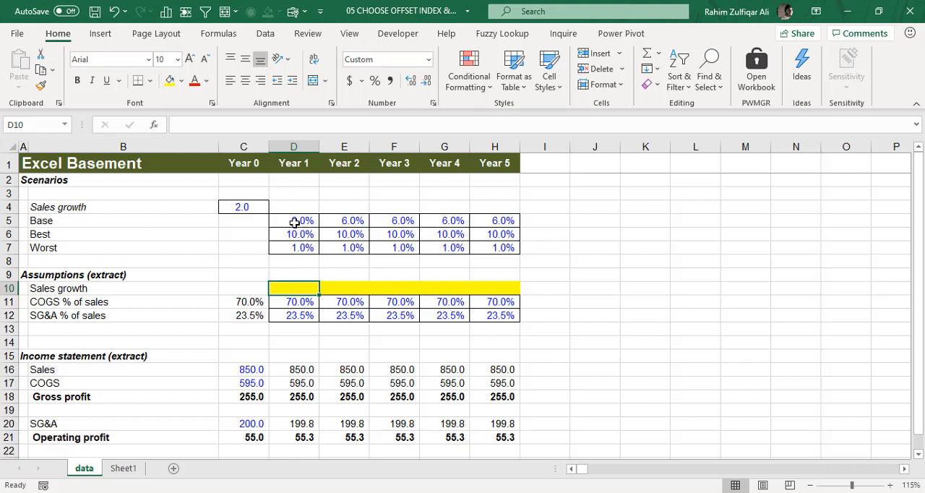
drag(297, 221, 501, 221)
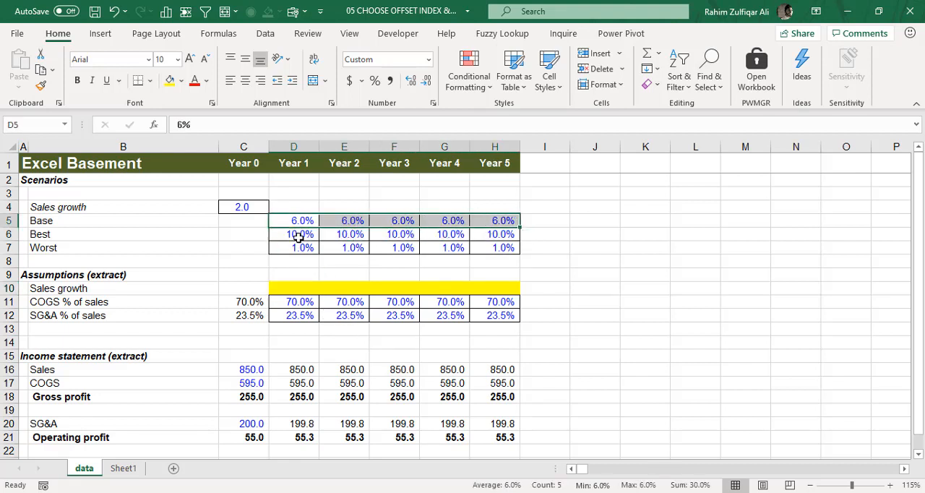
drag(301, 238, 480, 240)
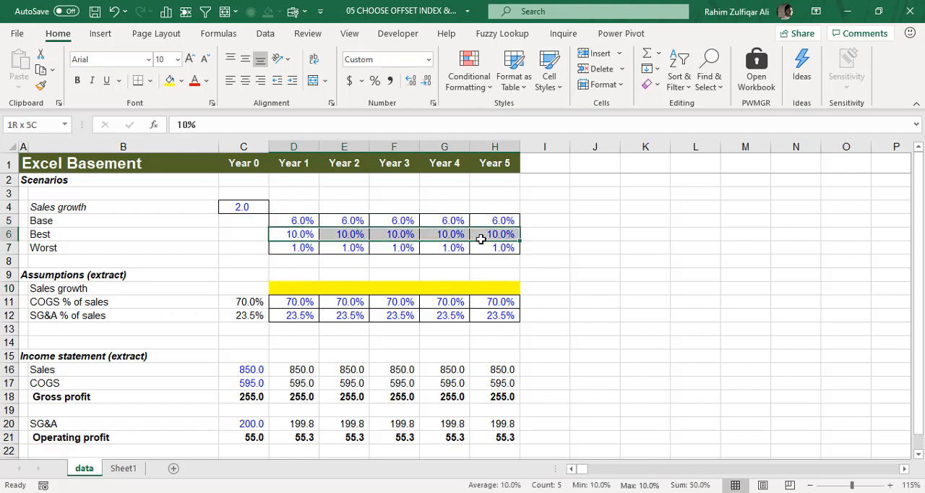
Begin a CHOOSE formula in the Year 1 Sales growth cell D10 with the absolute reference $C$4 as the index number.
click(282, 287)
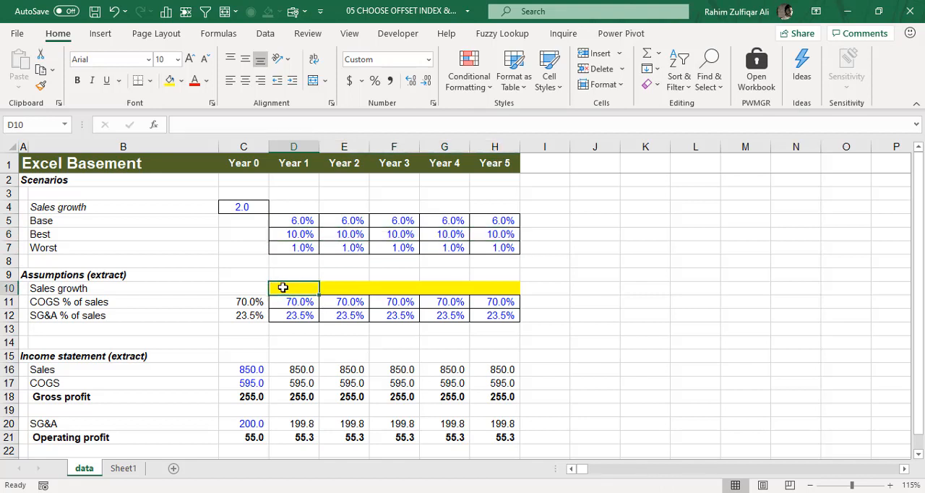
text(=choo)
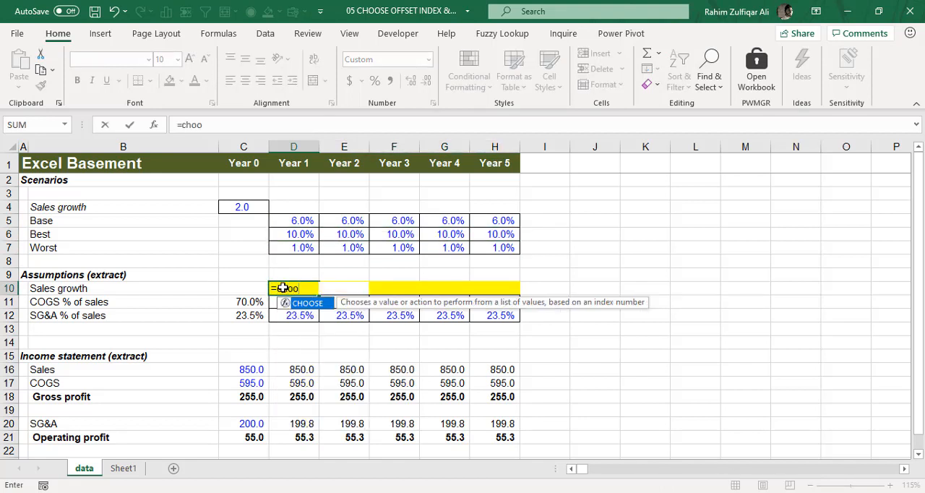
key(Tab)
key(Up)
key(Up)
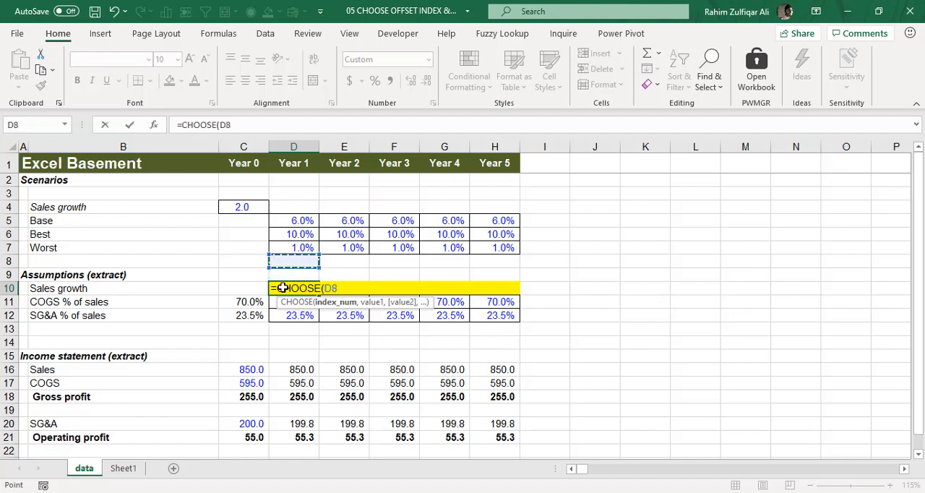
key(BackSpace)
key(BackSpace)
text(4)
key(BackSpace)
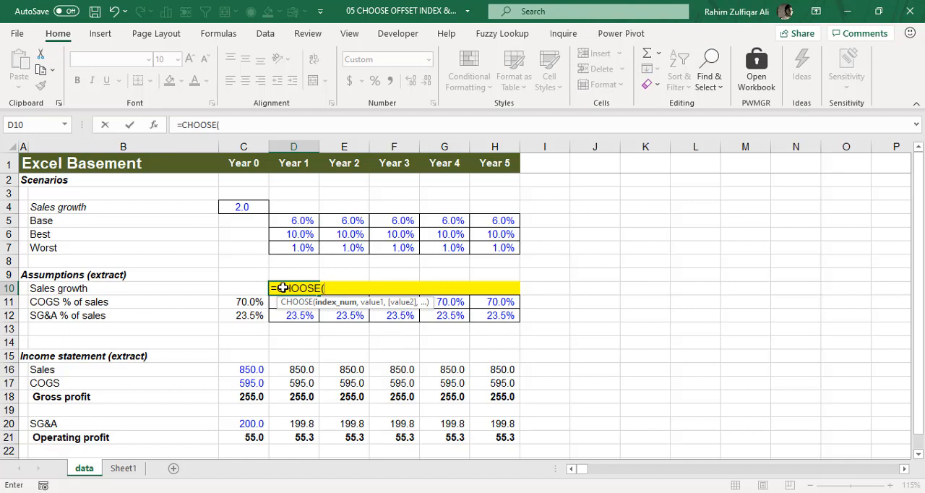
click(247, 208)
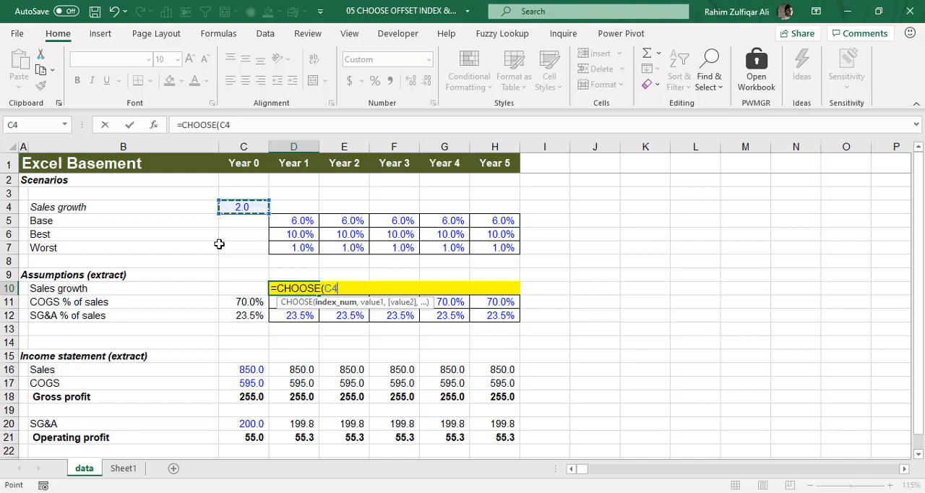
key(F4)
text(,)
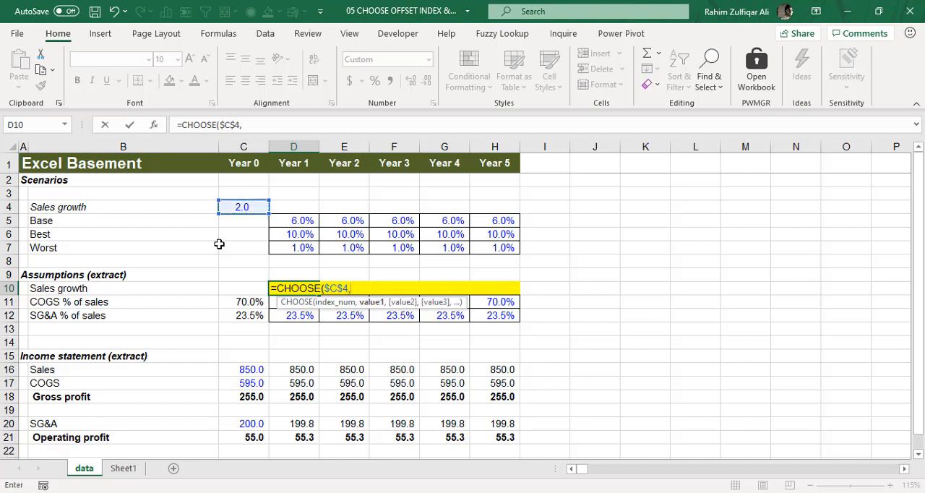
Add the Year 1 Base rate D5 and Best rate D6 as the first two values of D10's CHOOSE formula.
key(Up)
key(Up)
key(Up)
key(Up)
key(Up)
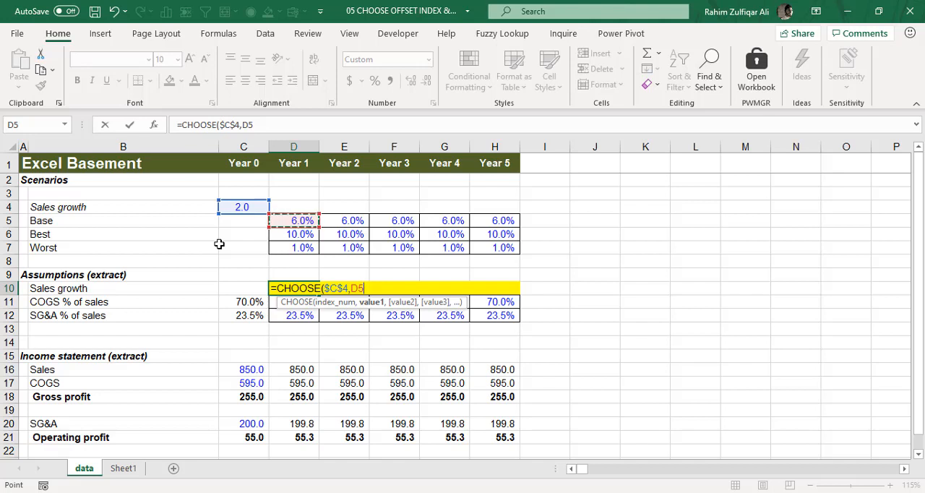
text(,)
key(Up)
key(Up)
key(Up)
key(Up)
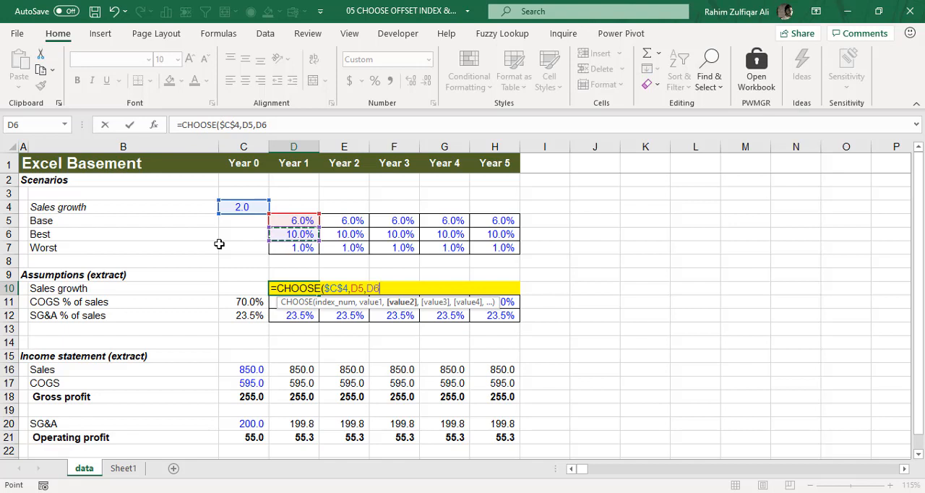
Add the Year 1 Worst rate D7 as the third value and close the bracket of D10's CHOOSE formula.
text(,)
key(Up)
key(Up)
key(Up)
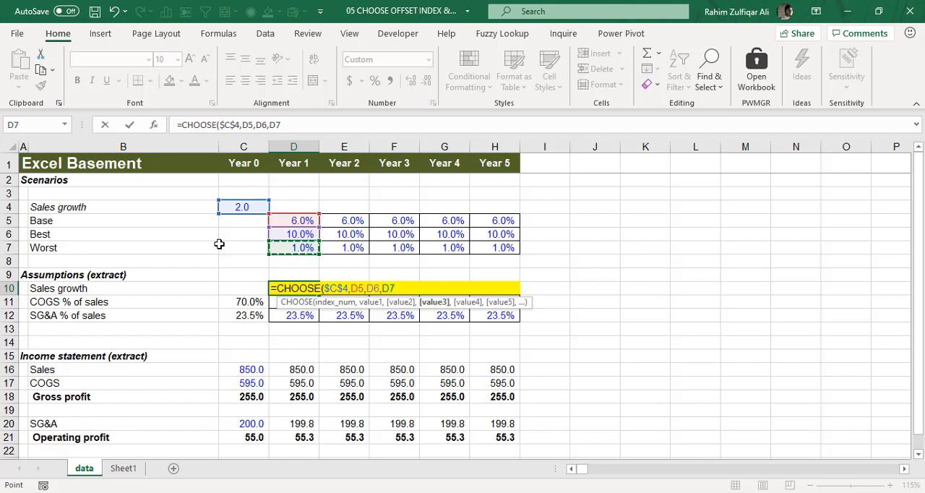
text())
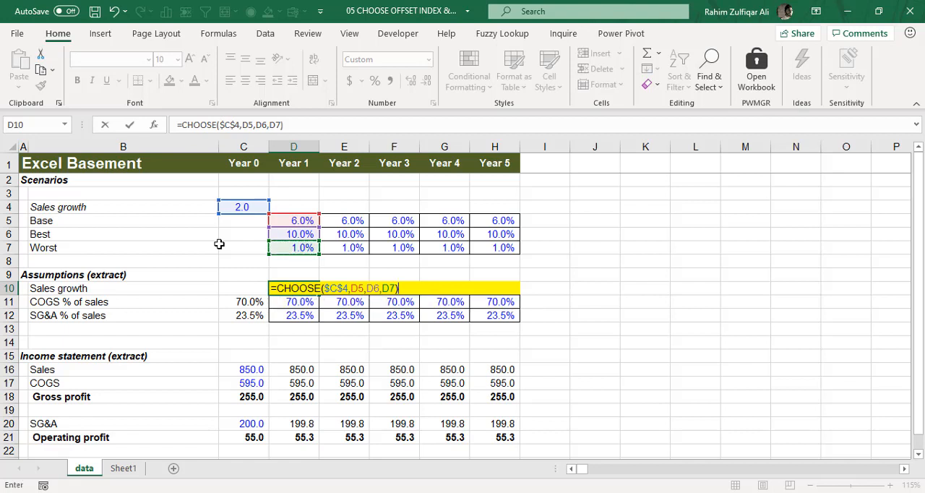
Confirm D10's CHOOSE formula and fill it across the Sales growth row through Year 5 (D10:H10).
key(Return)
key(Up)
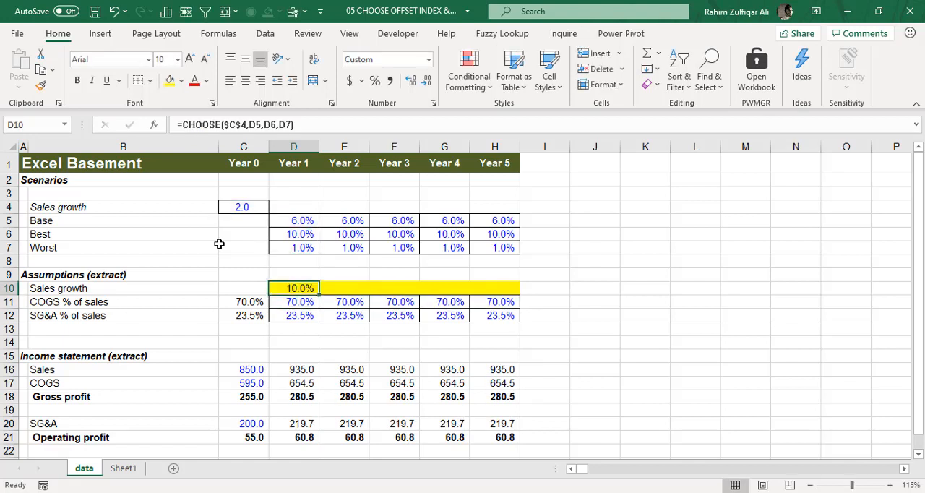
key(shift+Right)
key(shift+Right)
key(shift+Right)
key(shift+Right)
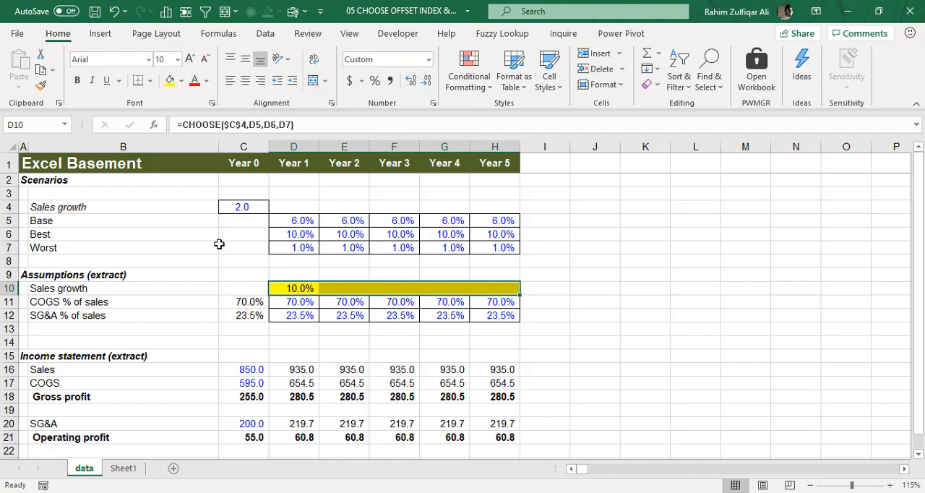
key(ctrl+r)
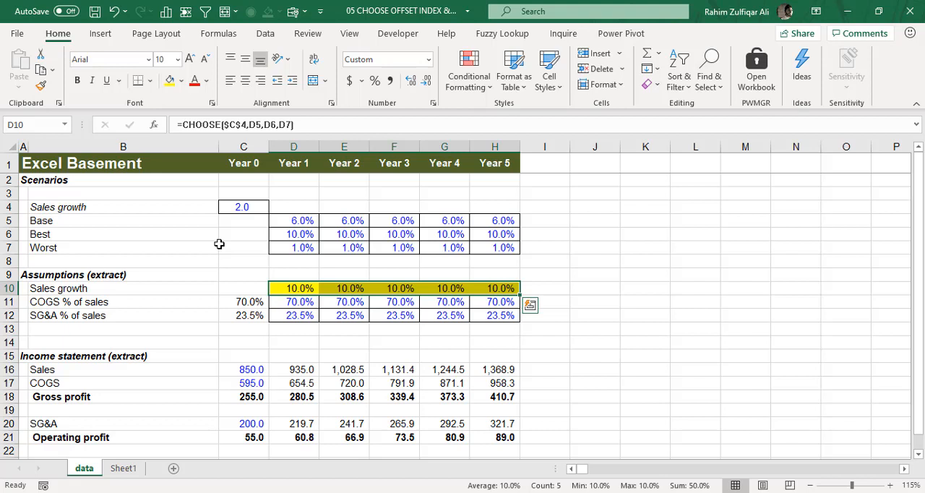
key(Left)
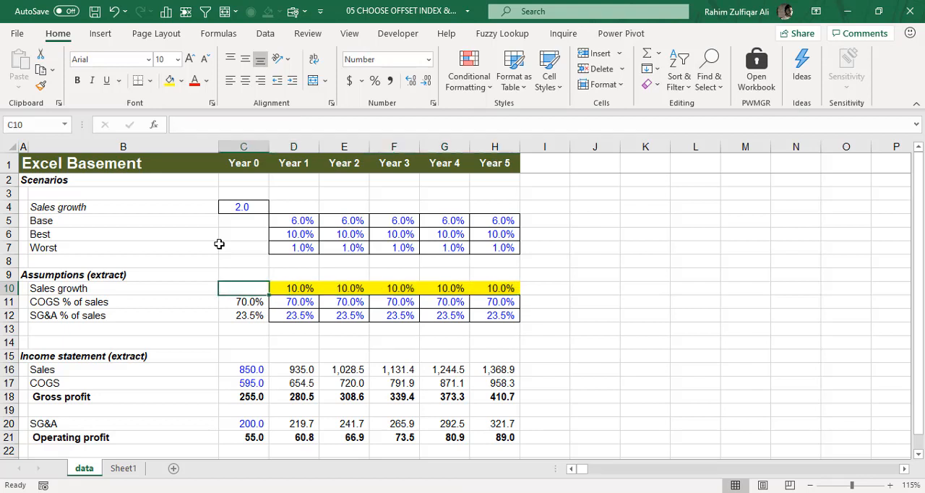
Set the Sales growth scenario selector C4 to 1 and check the Sales growth assumptions for Years 1 to 5.
click(242, 208)
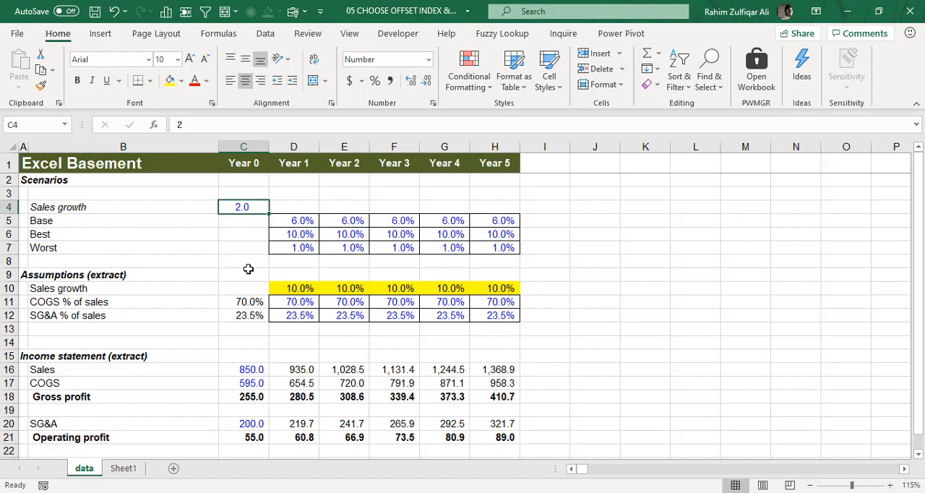
text(1)
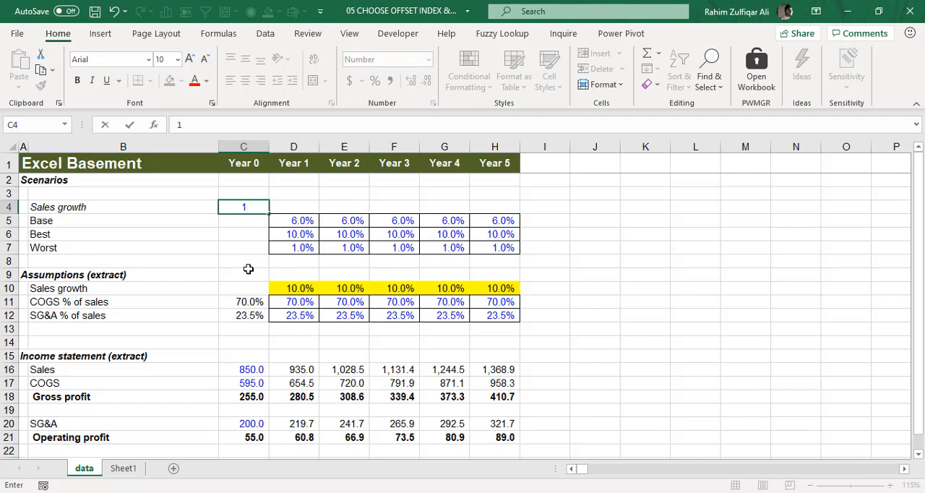
key(Return)
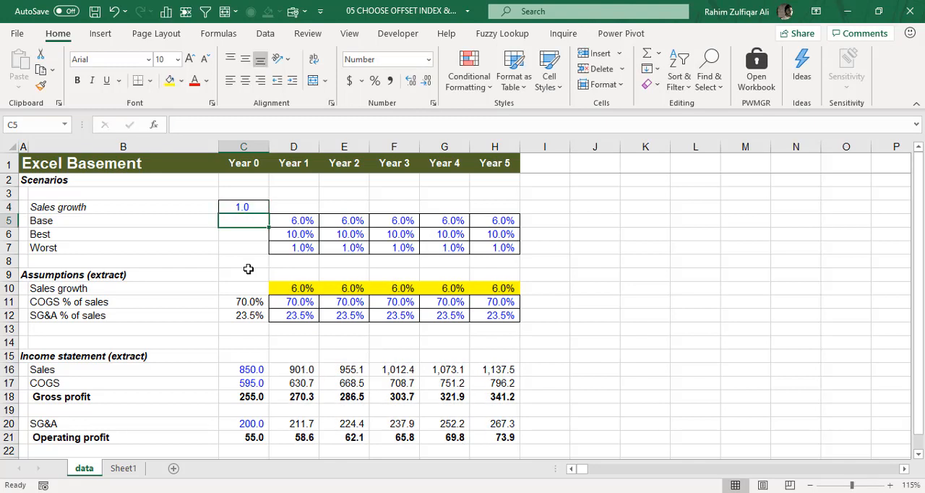
drag(300, 287, 516, 287)
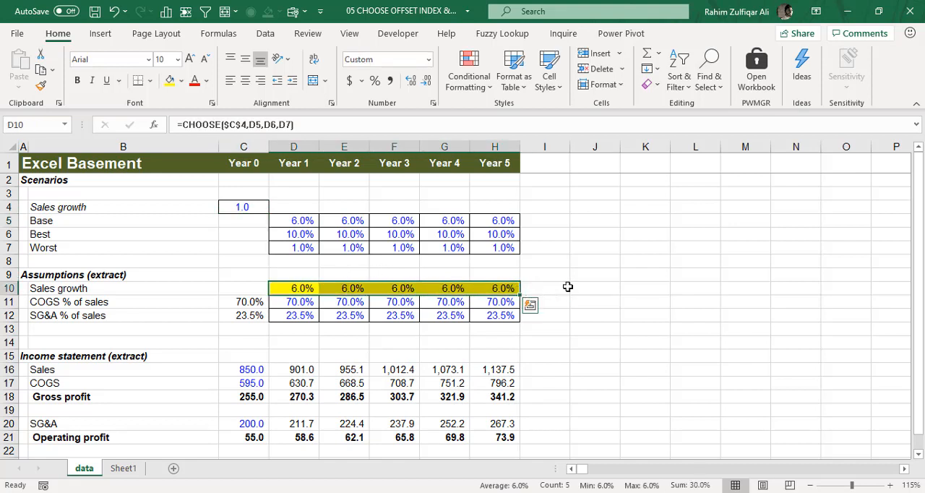
Set the Sales growth scenario selector C4 to 3.
click(227, 204)
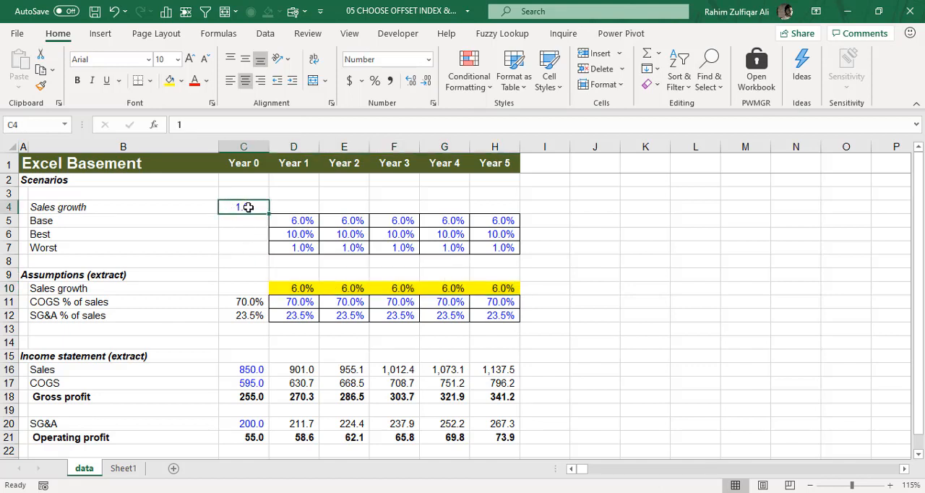
text(3)
key(Return)
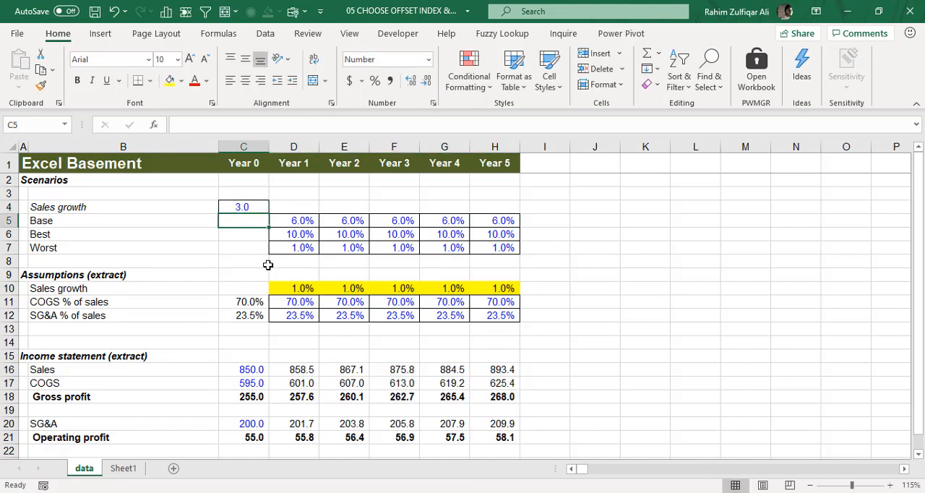
Compare the Worst rates D7:H7 with the Sales growth assumptions D10:H10 and review D10's CHOOSE formula.
click(302, 288)
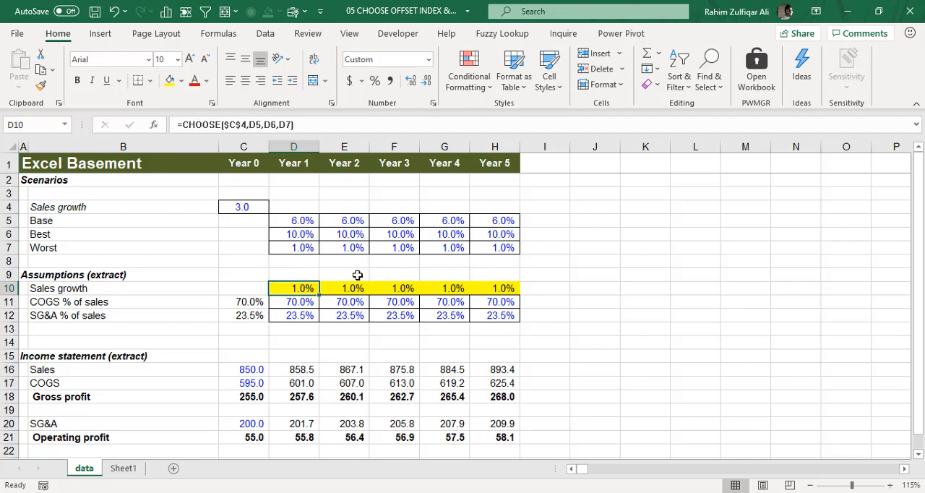
click(292, 247)
drag(323, 248, 493, 247)
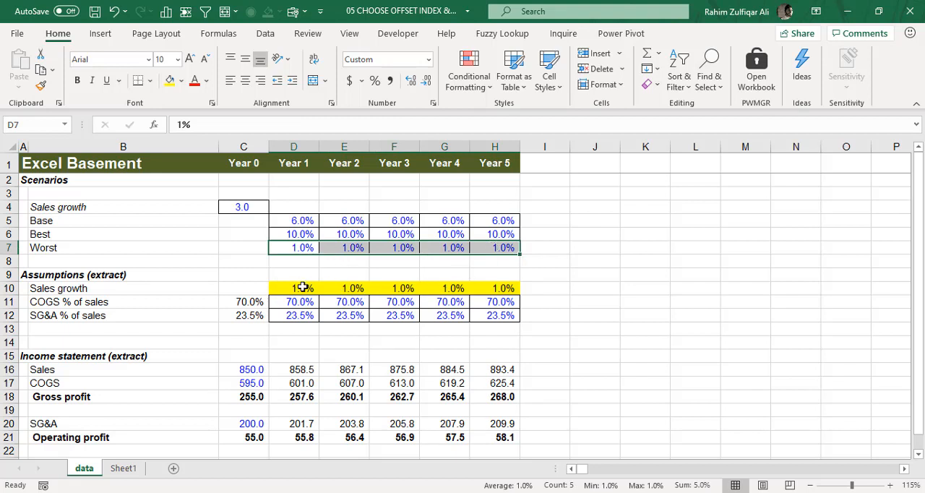
drag(301, 286, 491, 288)
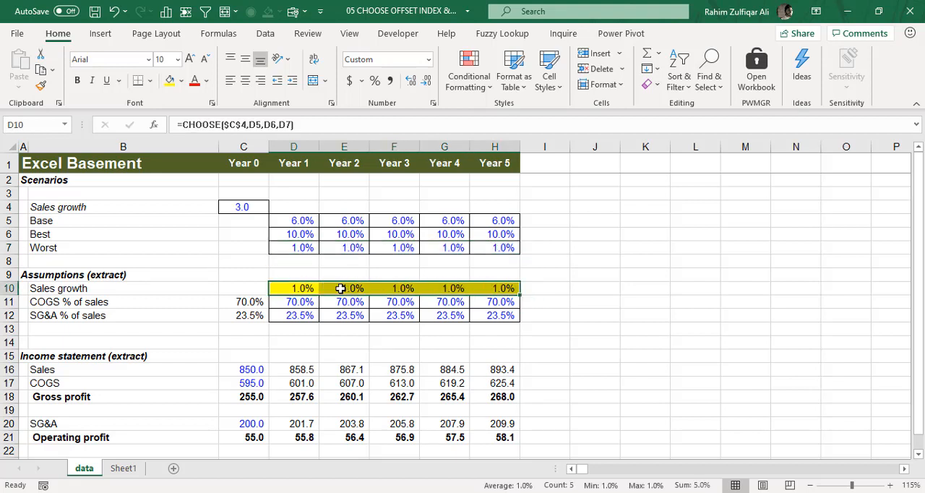
double_click(307, 287)
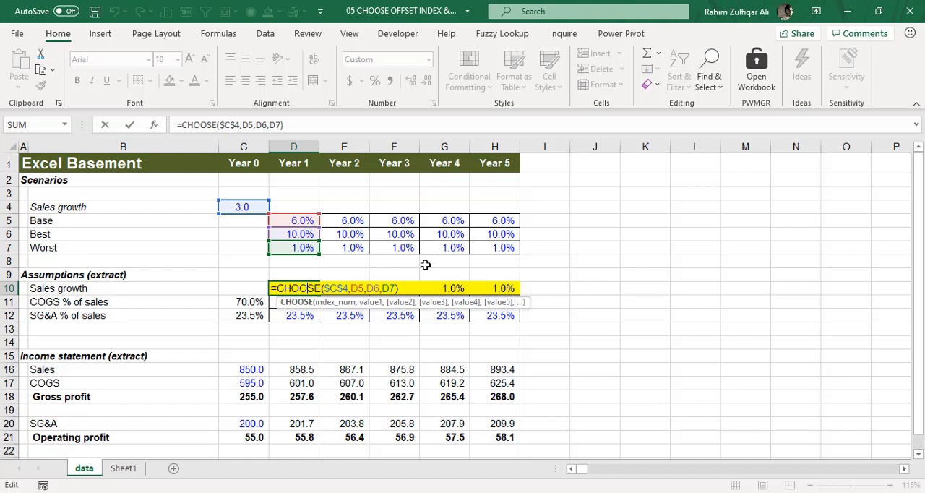
key(Return)
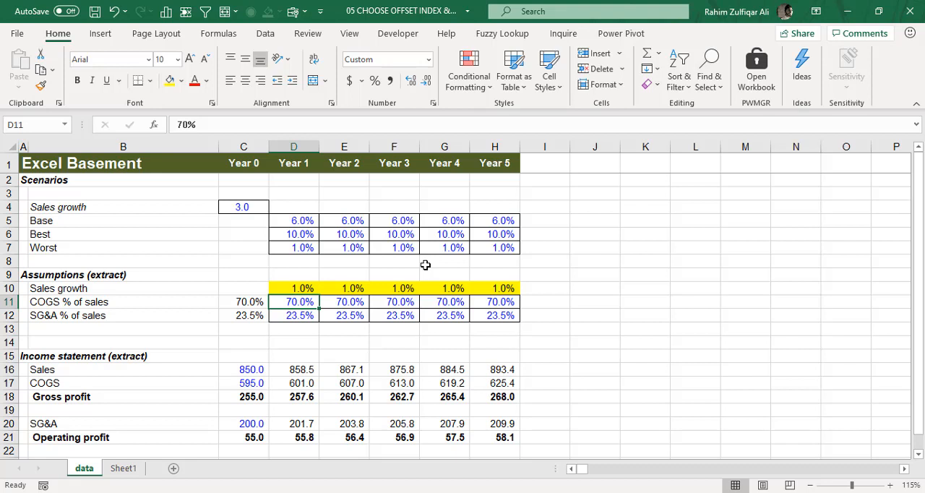
Set the scenario selector C4 to 2 and check the Sales growth assumptions in D10:H10.
click(255, 210)
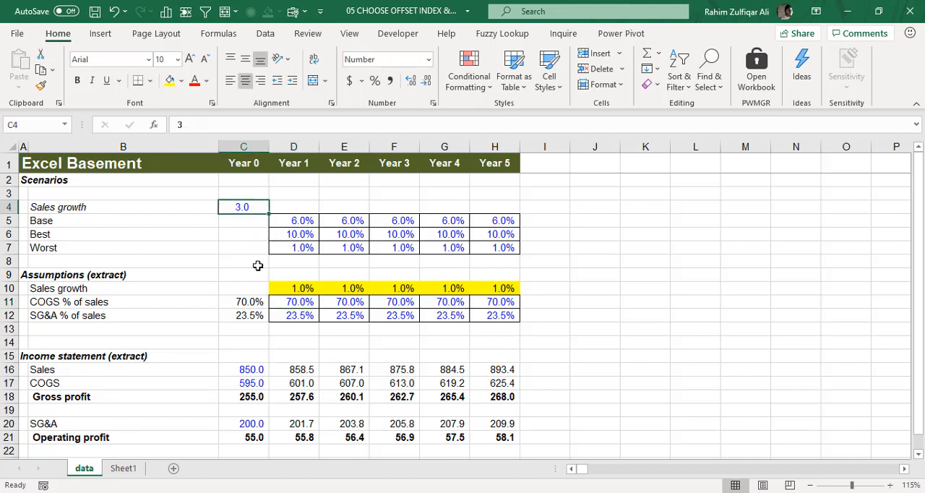
text(2)
key(Return)
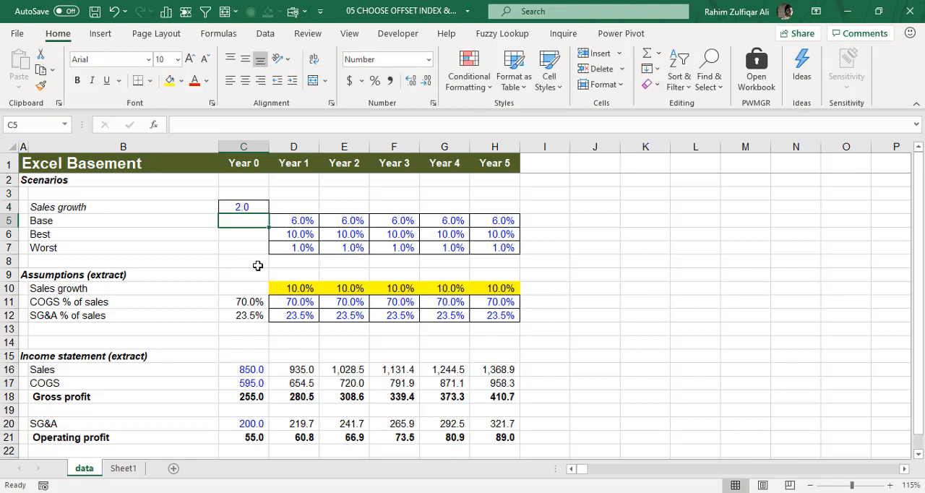
key(Up)
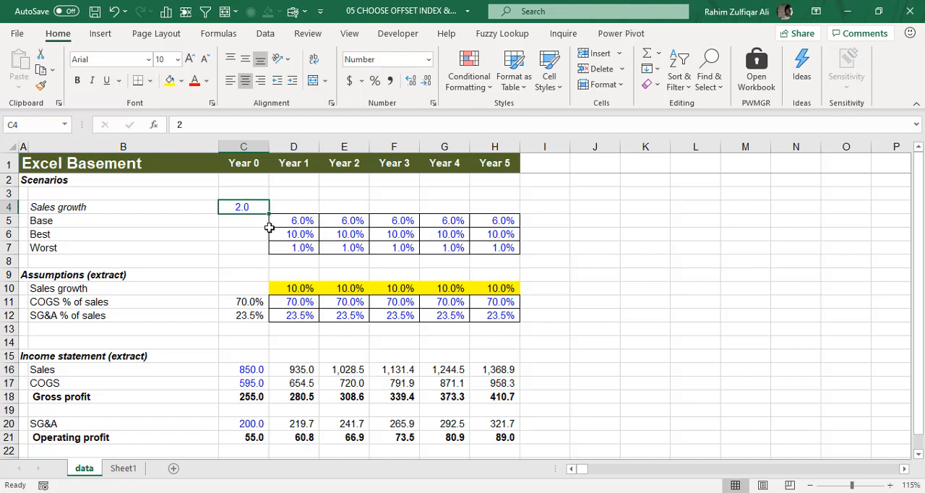
drag(298, 288, 512, 289)
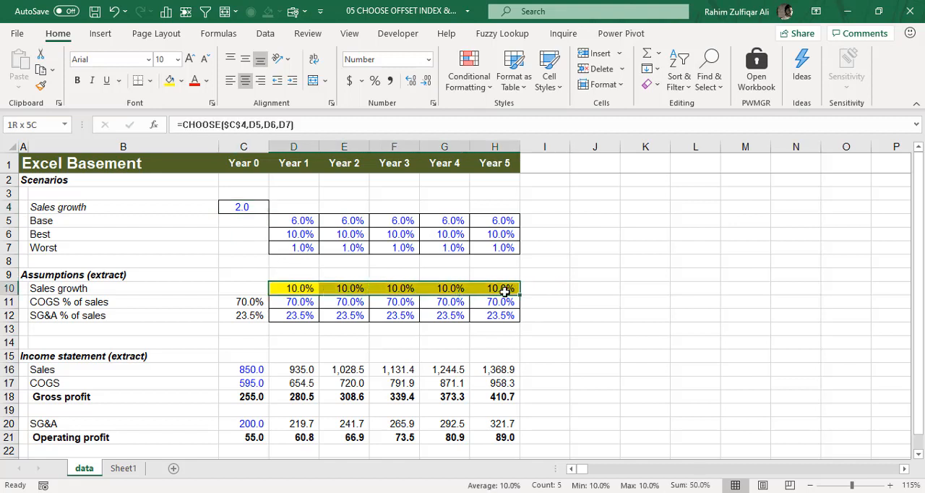
Verify in the ribbon customization options that the Developer tab is enabled.
click(341, 207)
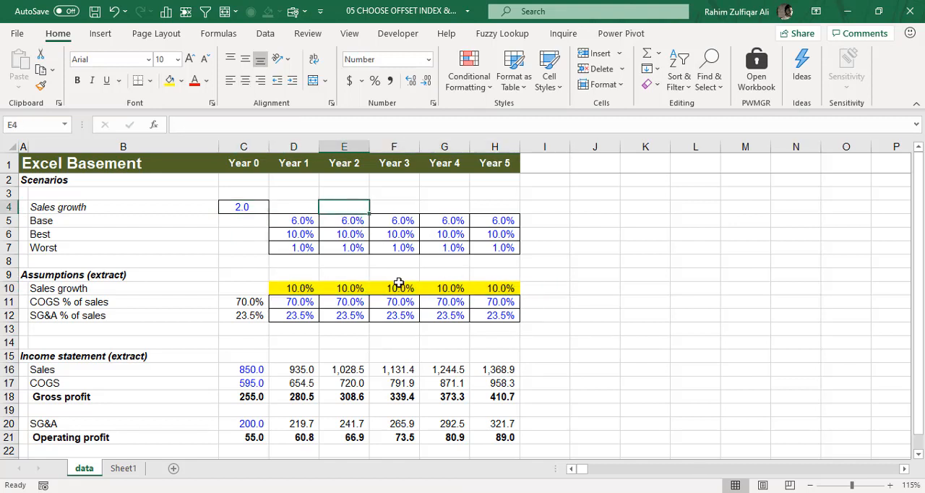
click(266, 33)
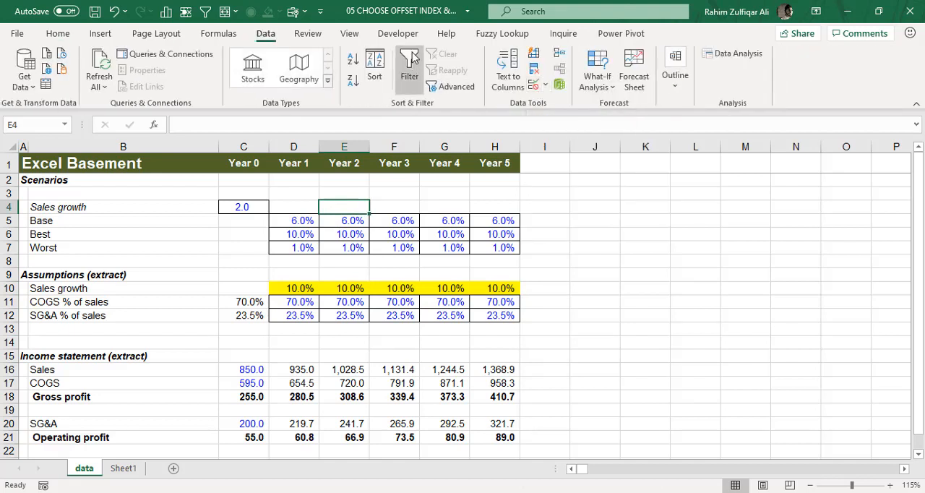
click(399, 34)
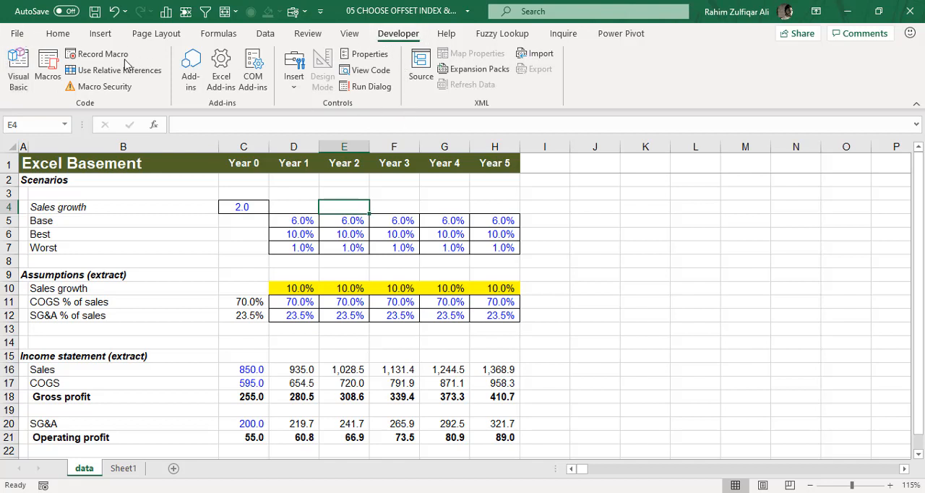
click(18, 34)
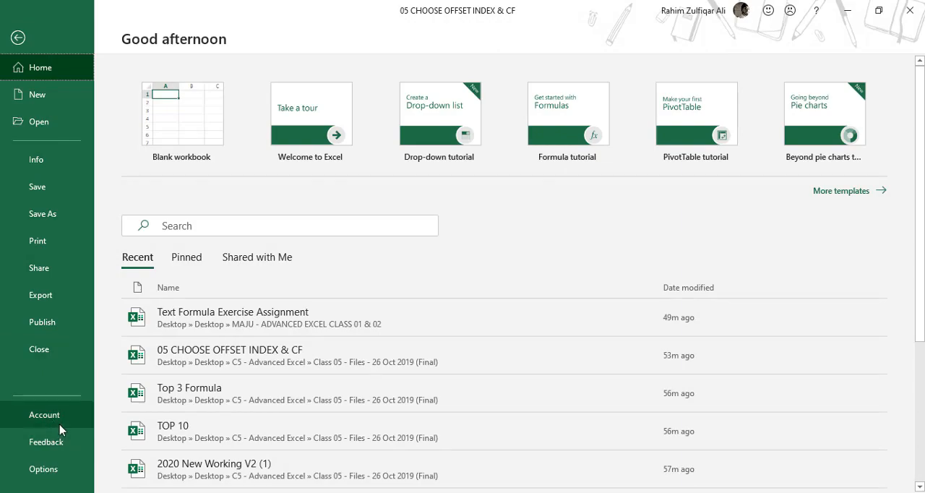
key(Escape)
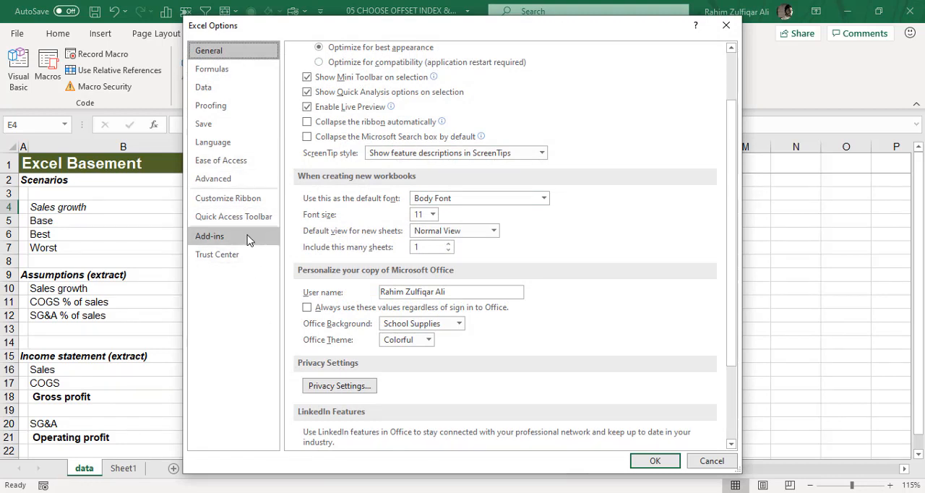
click(244, 201)
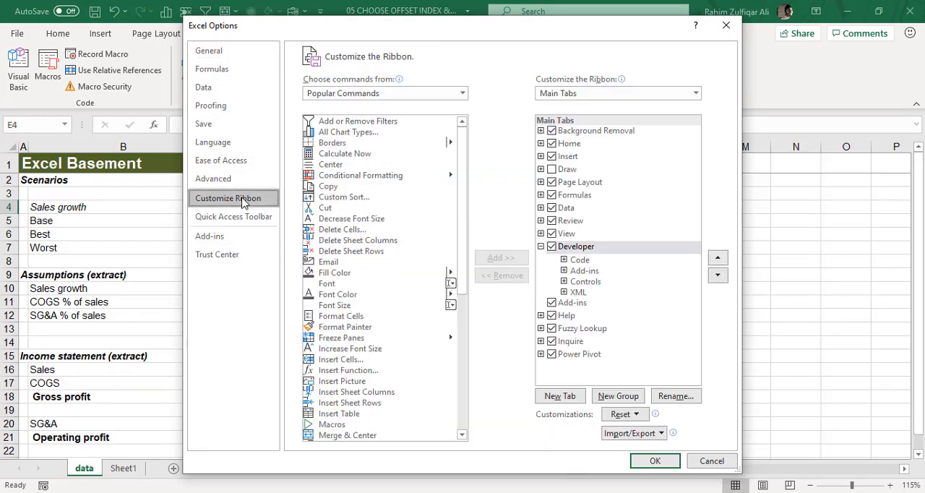
click(552, 247)
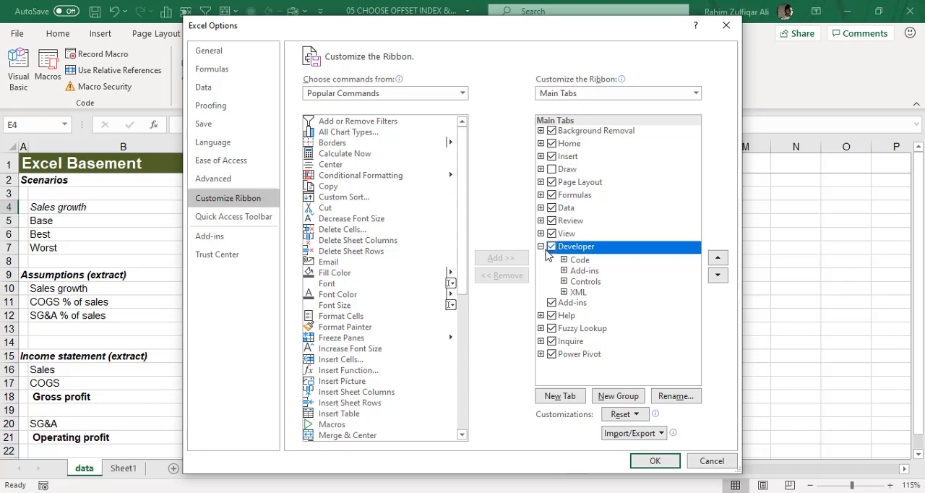
click(656, 461)
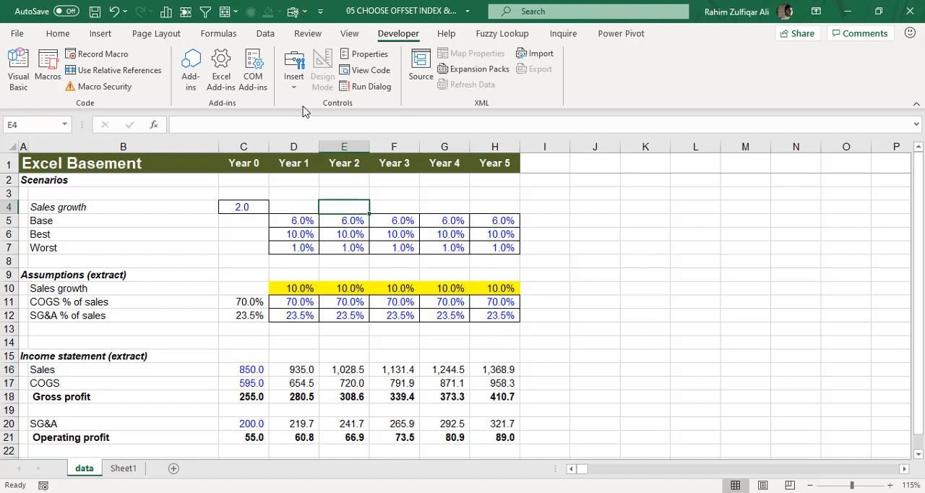
Insert a combo box form control just above the Year 1 and Year 2 Base rates and try its list.
click(293, 85)
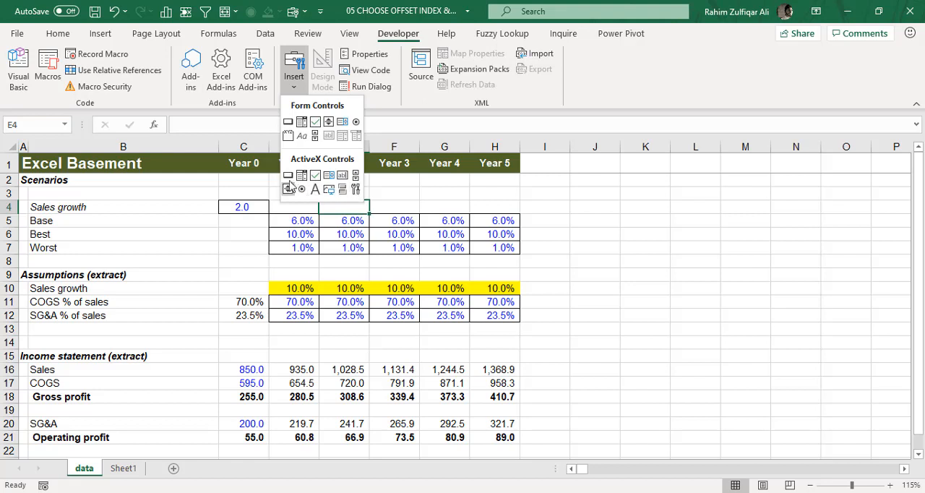
click(302, 122)
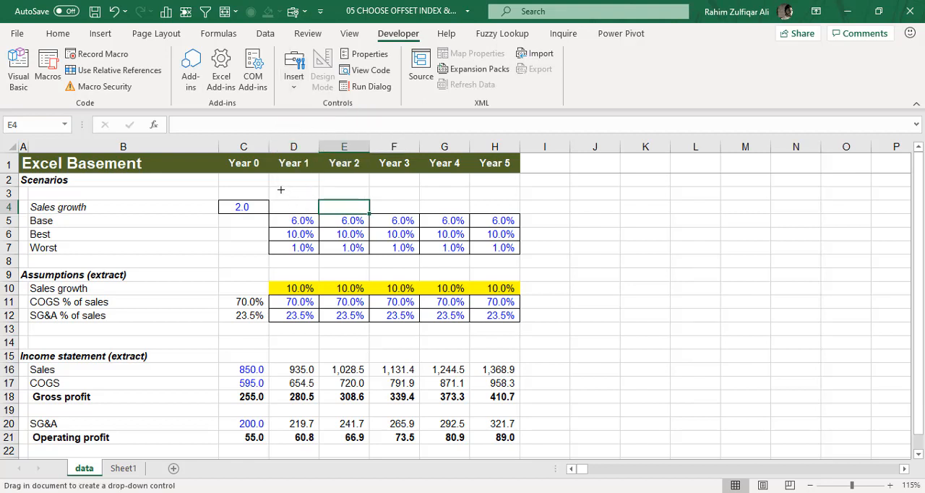
drag(281, 190, 370, 204)
click(399, 192)
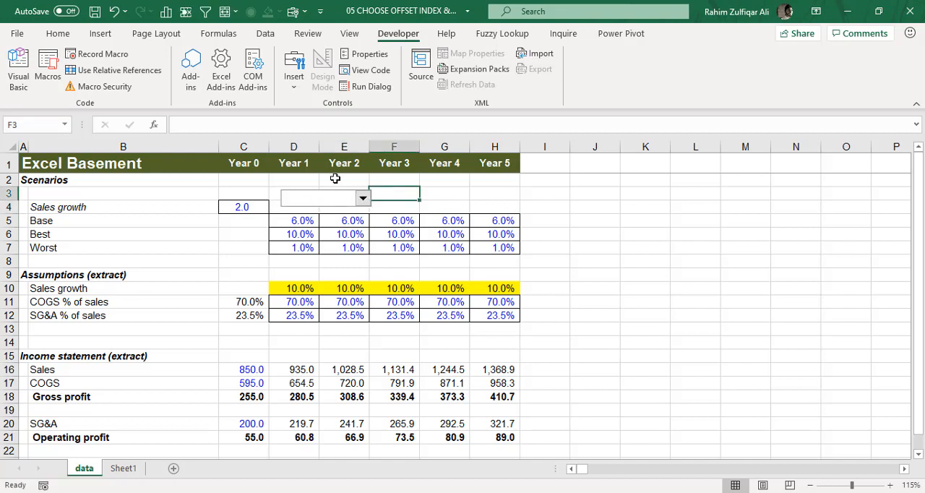
click(362, 198)
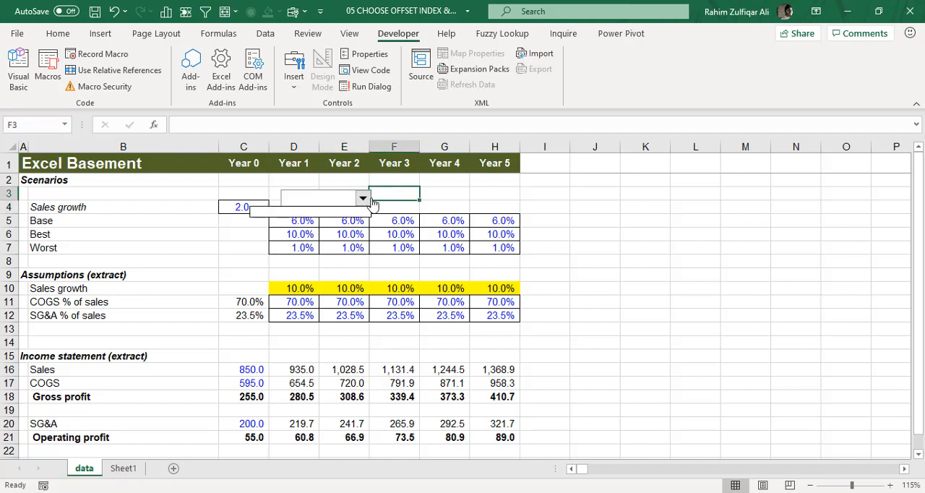
click(320, 200)
Set the combo box's input range to the scenario names in B5:B7.
right_click(318, 195)
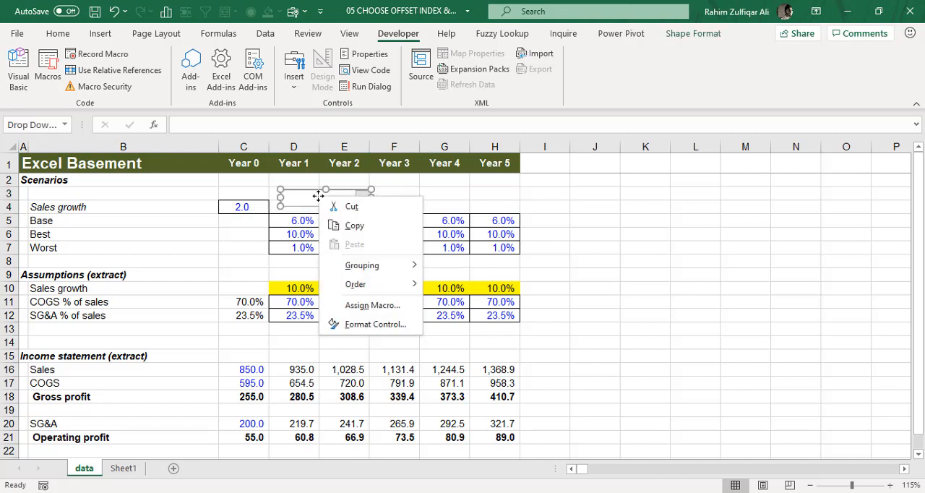
click(372, 330)
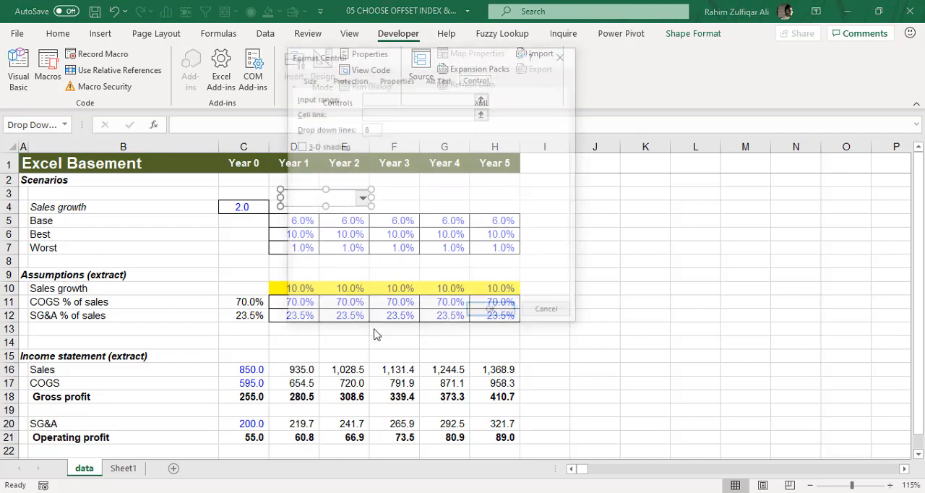
drag(398, 54, 403, 121)
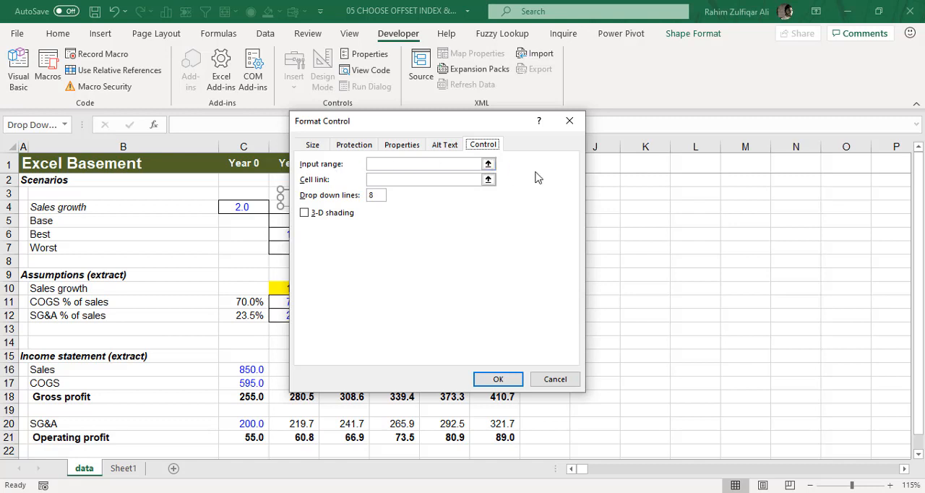
click(489, 165)
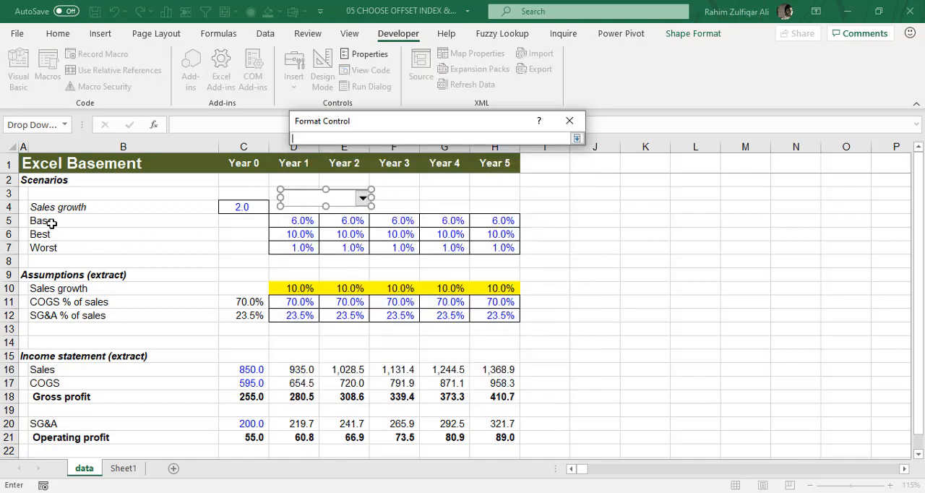
drag(51, 224, 46, 244)
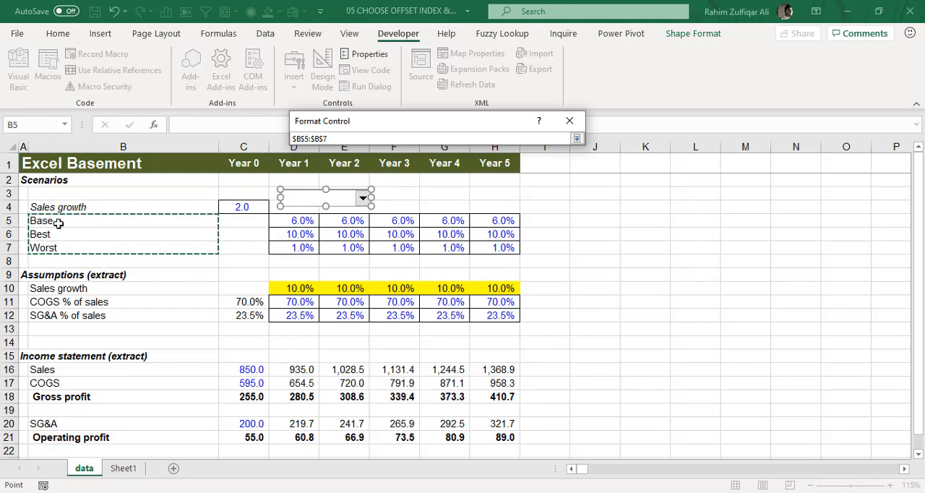
click(576, 138)
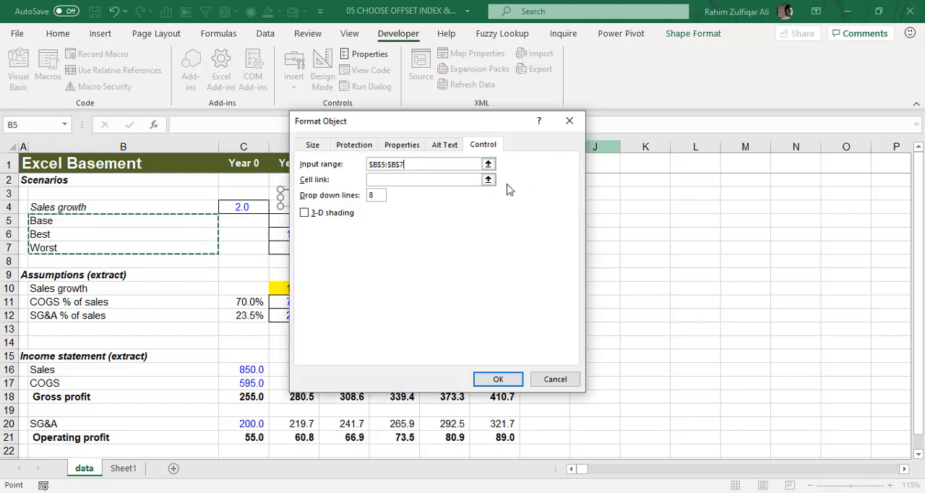
Link the combo box to the scenario selector cell C4 and apply the control settings.
click(387, 180)
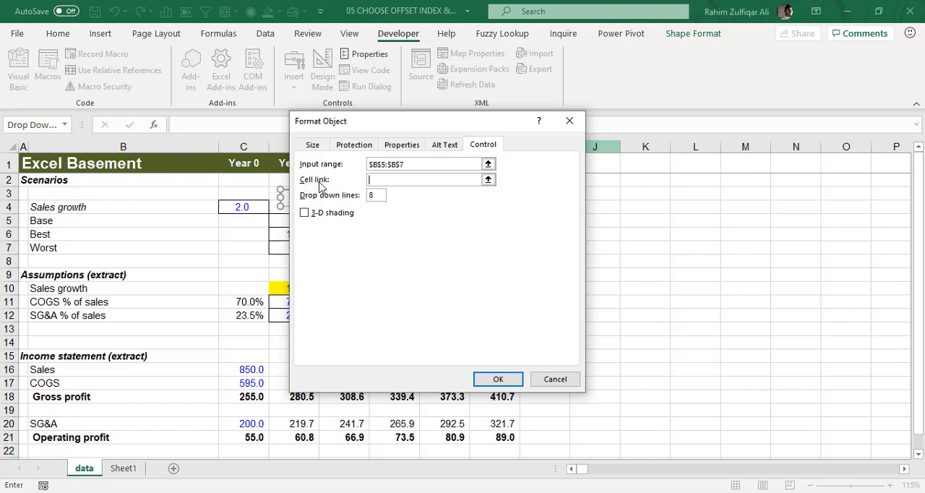
click(488, 180)
click(244, 208)
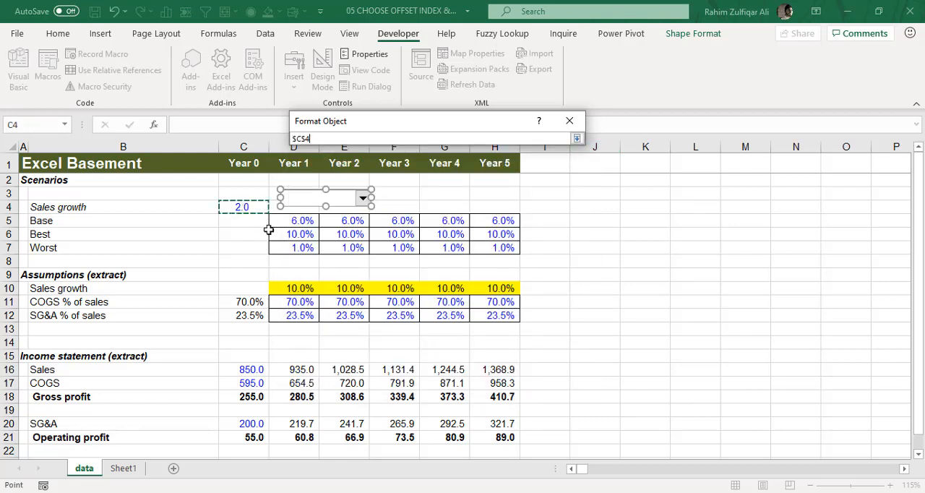
click(576, 138)
click(498, 377)
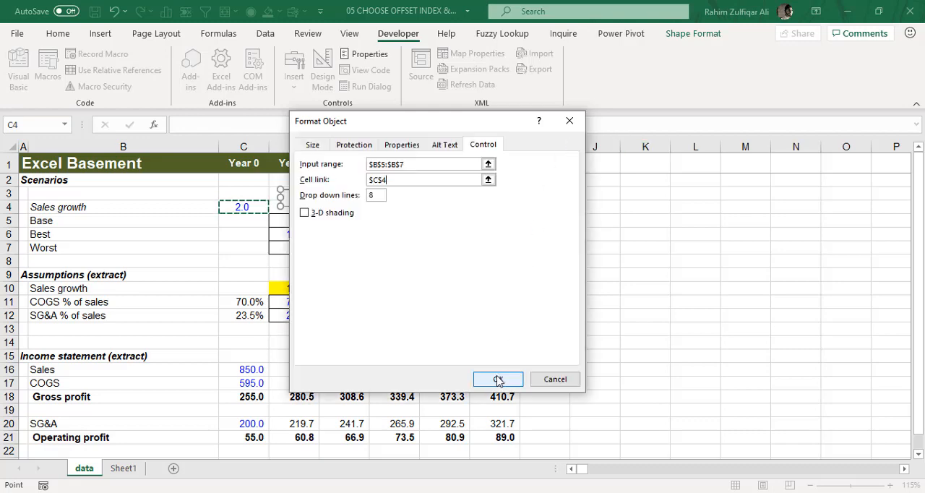
click(586, 257)
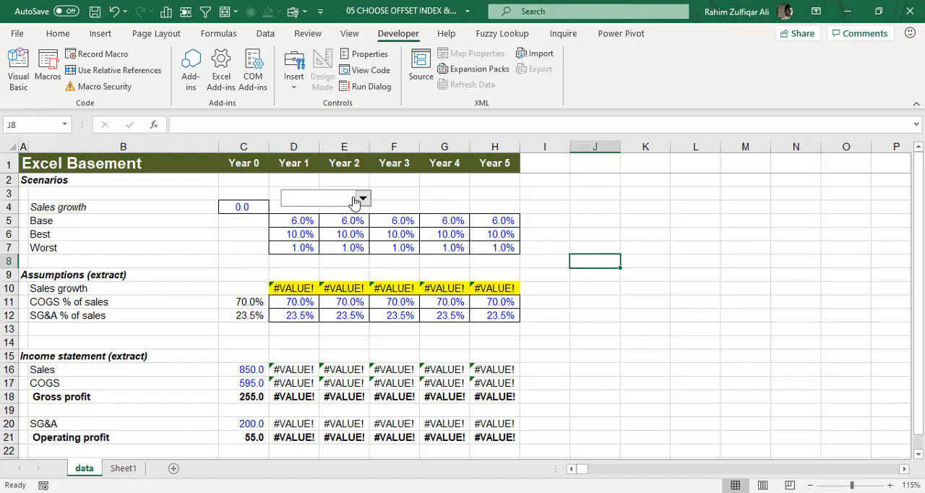
Pick Base and then Worst in the combo box, checking selector C4 and D10's CHOOSE formula.
click(363, 201)
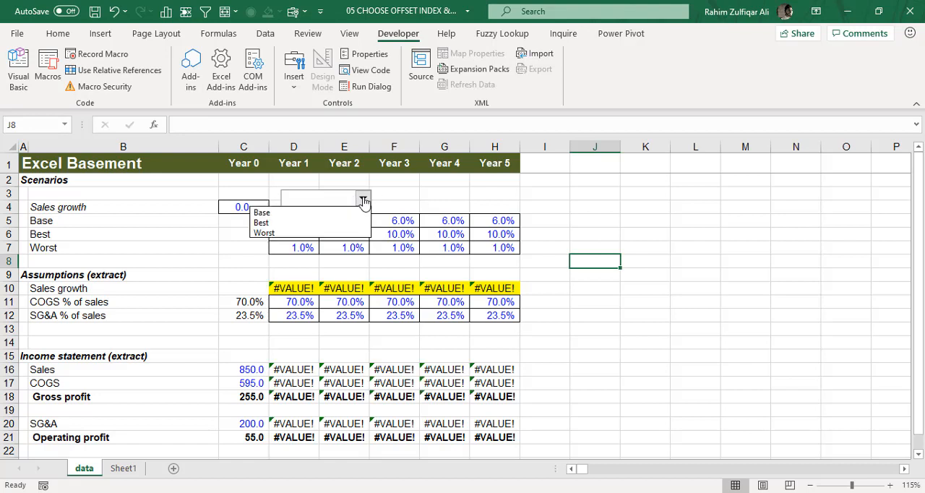
click(269, 214)
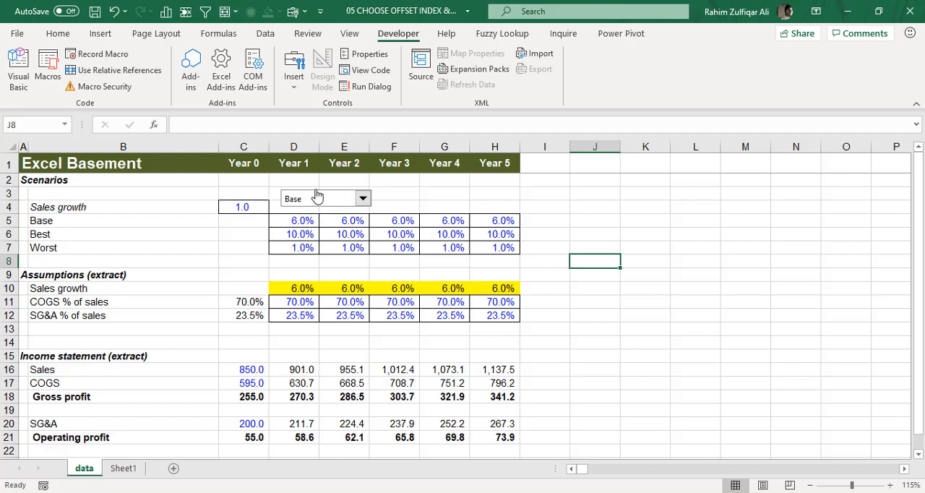
click(247, 206)
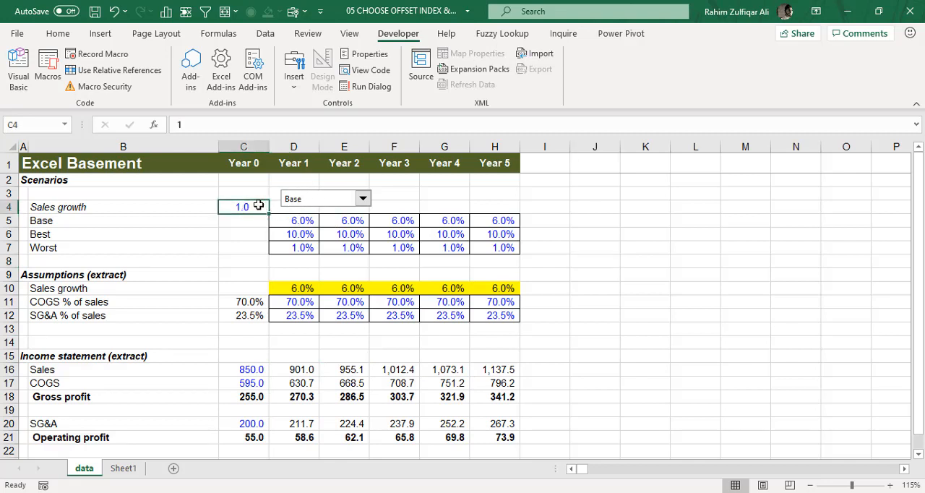
click(302, 201)
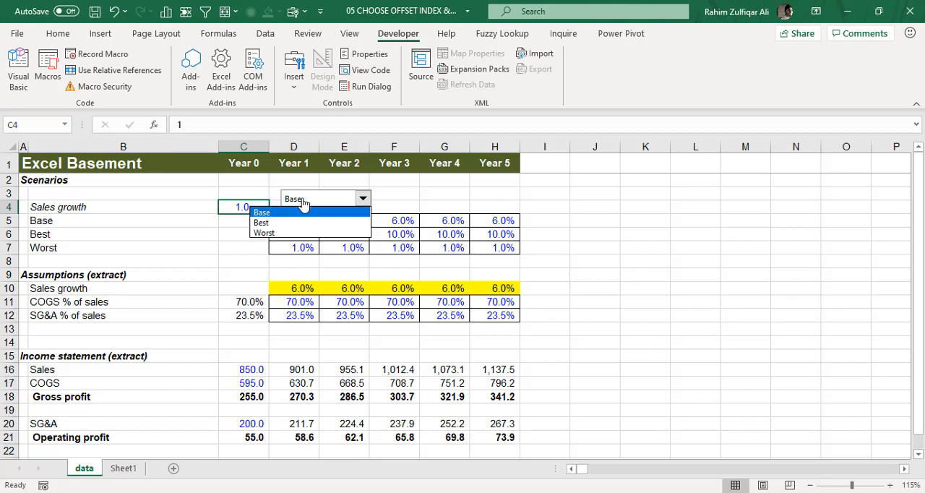
click(264, 232)
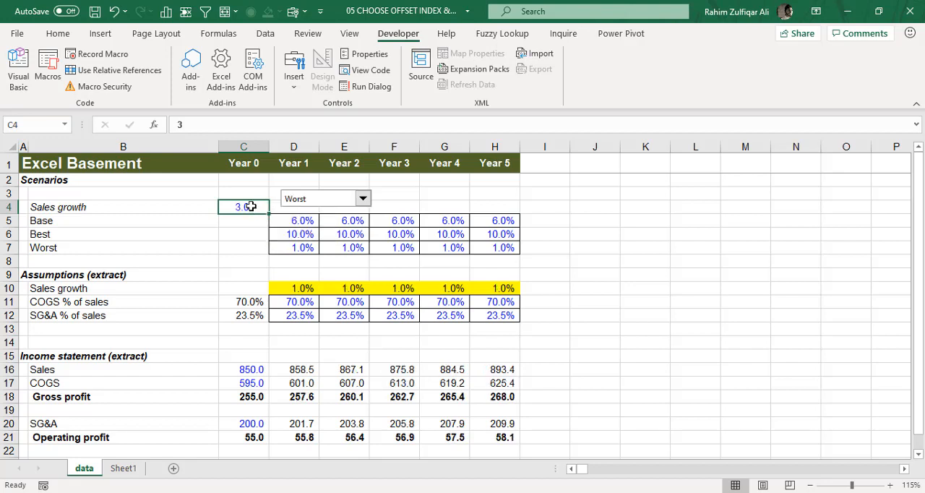
double_click(305, 288)
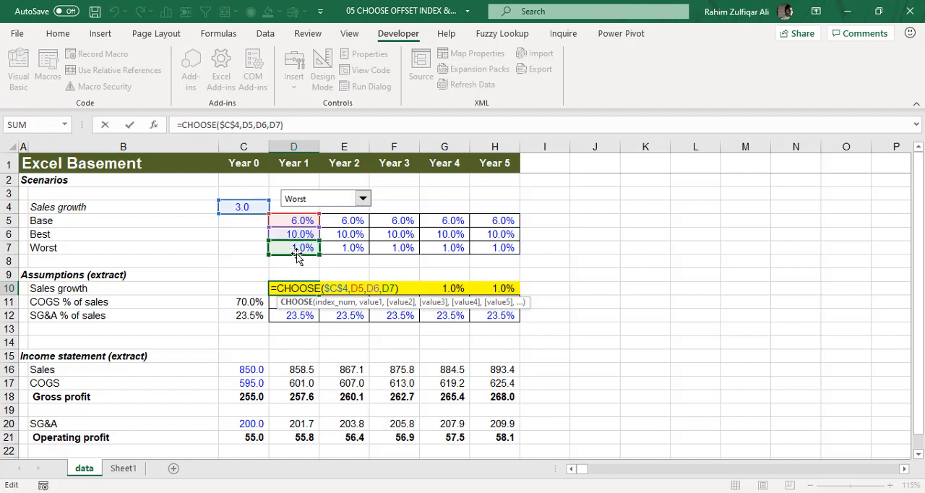
click(297, 254)
Move the combo box onto the Sales growth row so that it covers selector cell C4.
right_click(296, 195)
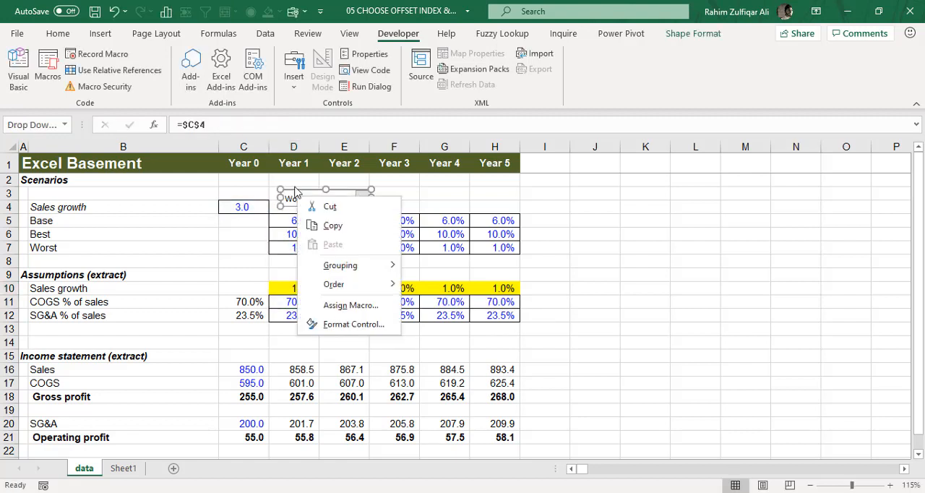
click(295, 191)
drag(295, 191, 218, 197)
drag(218, 198, 218, 199)
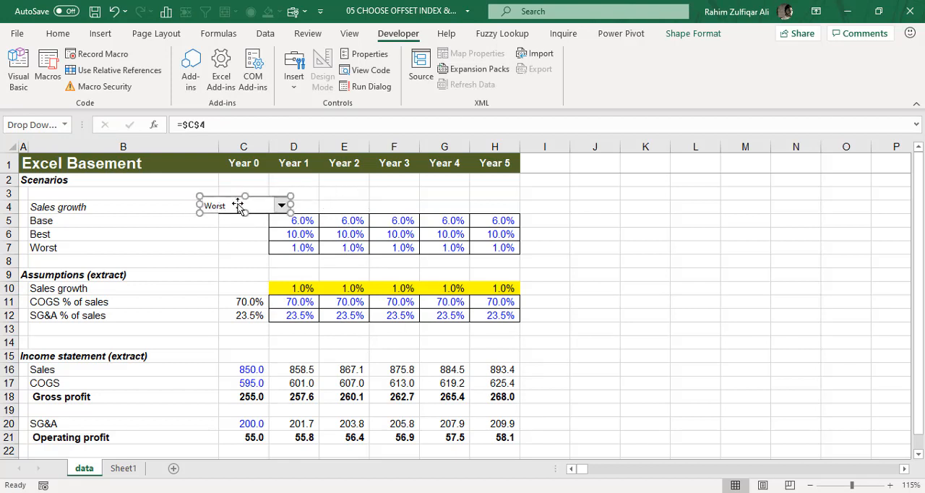
click(237, 231)
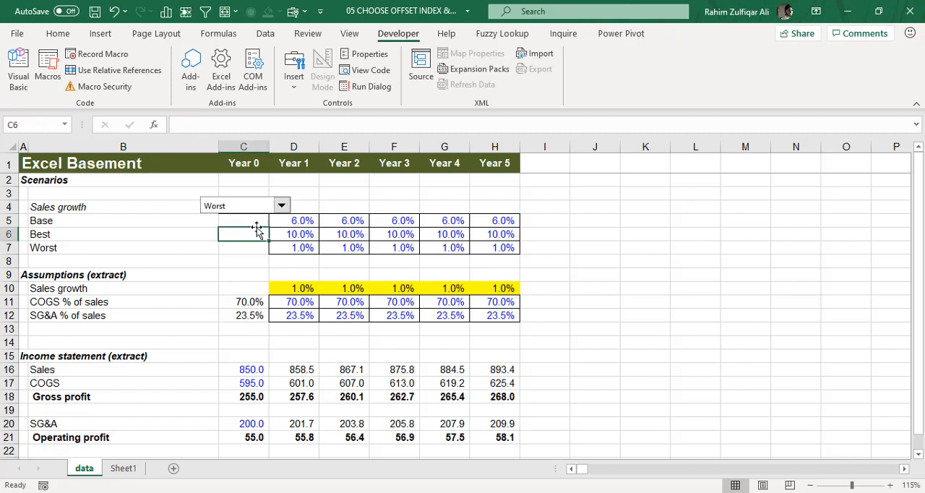
Switch the combo box through Base, Best and Worst, and review the Sales growth assumptions D10:H10 and income statement D16:H21.
click(286, 209)
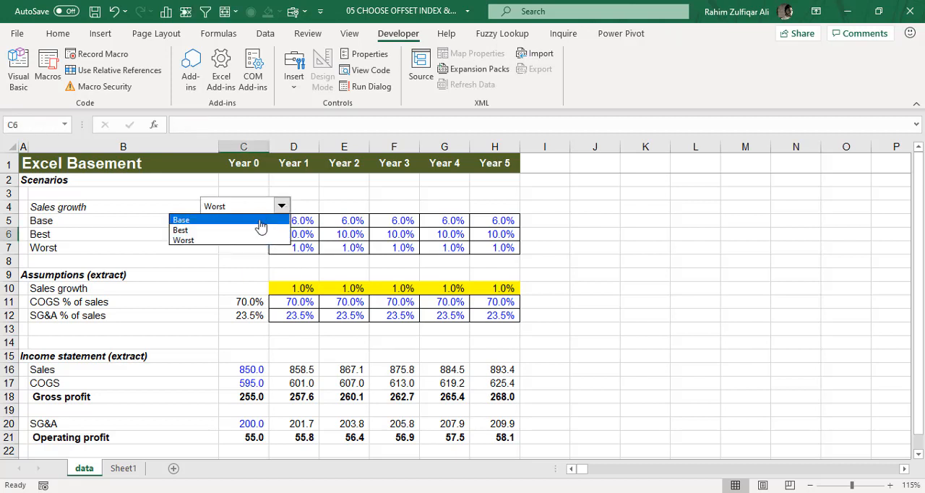
click(260, 220)
click(273, 210)
click(252, 229)
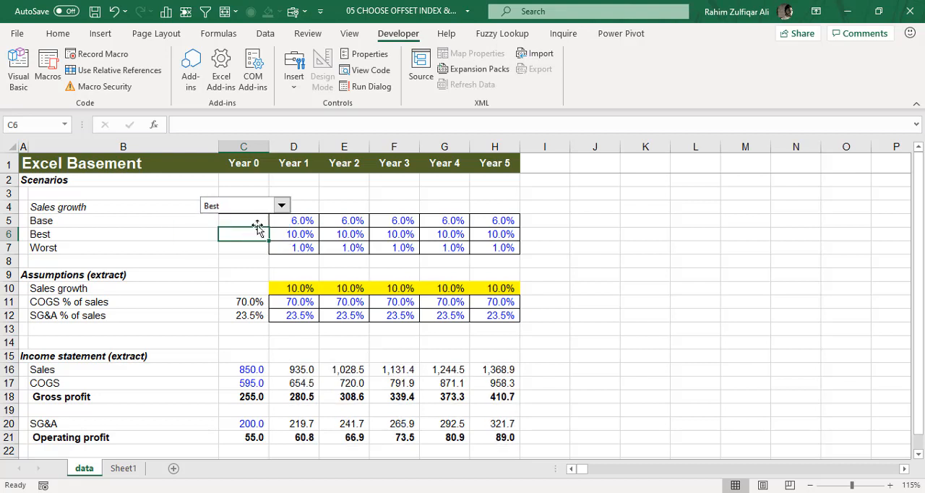
click(281, 207)
click(246, 241)
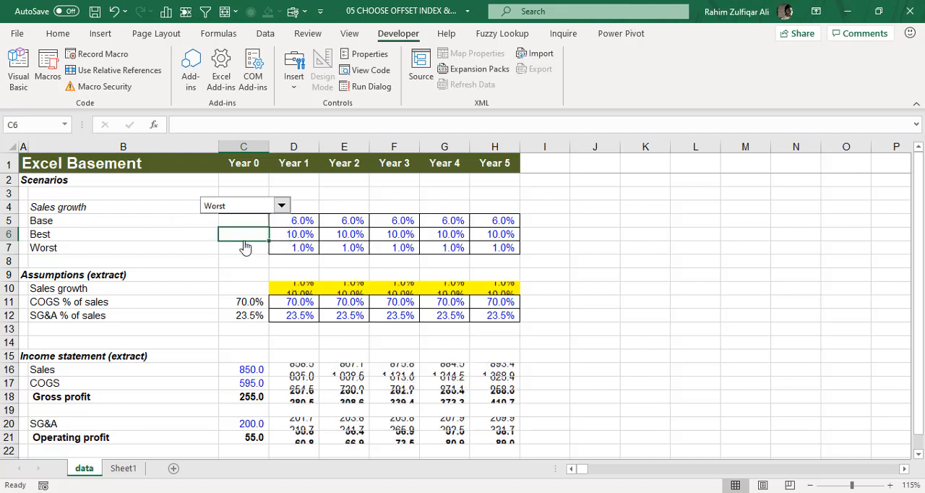
drag(298, 291, 510, 289)
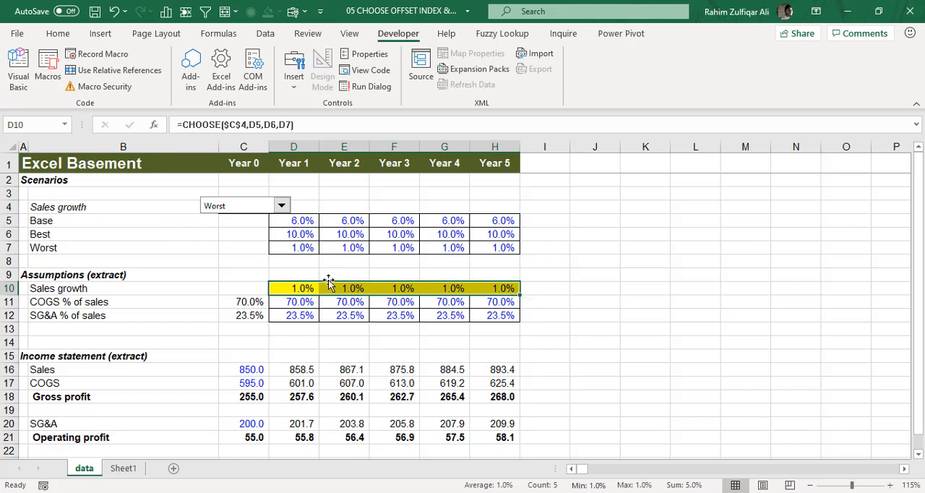
double_click(307, 288)
key(Return)
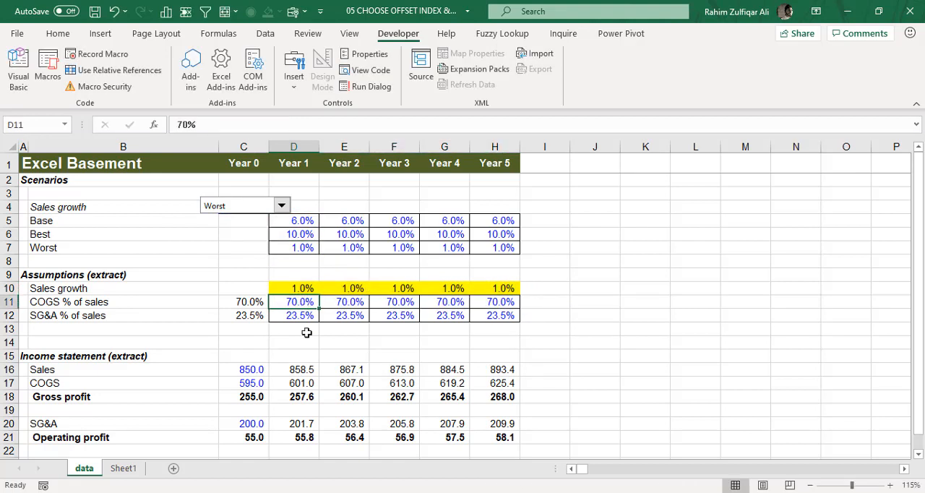
drag(295, 365, 504, 440)
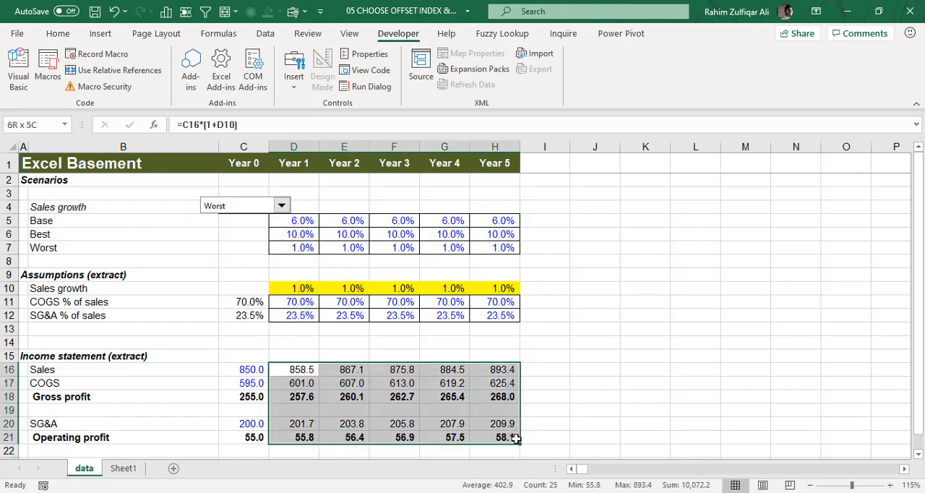
Run the combo box through all three scenarios once more, leaving it on Worst.
click(308, 205)
click(281, 206)
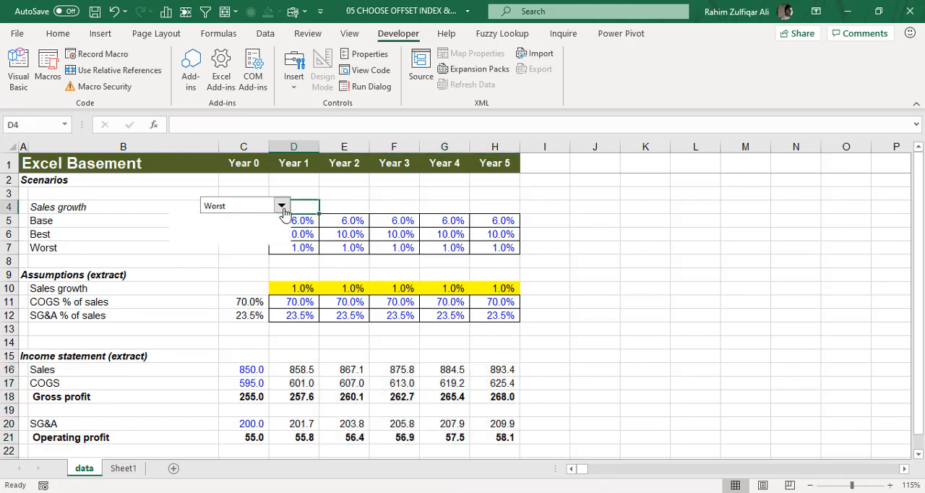
click(260, 222)
click(280, 206)
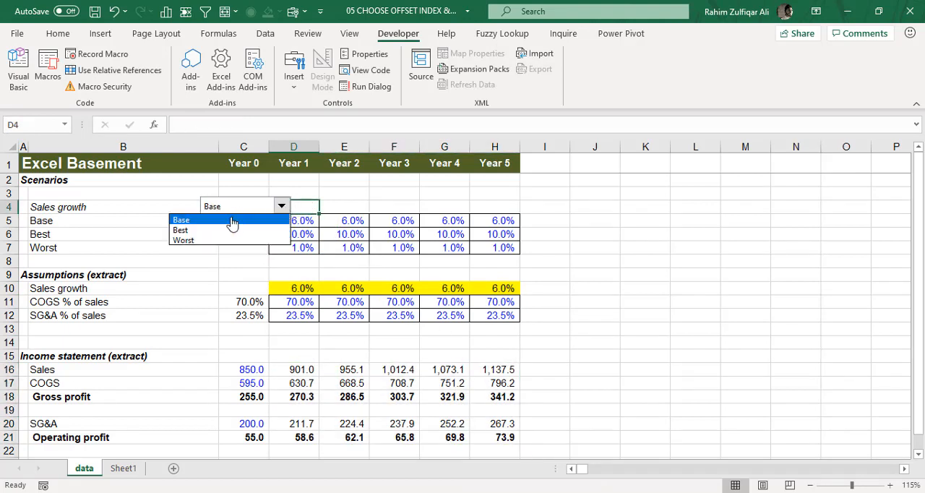
click(227, 230)
click(280, 206)
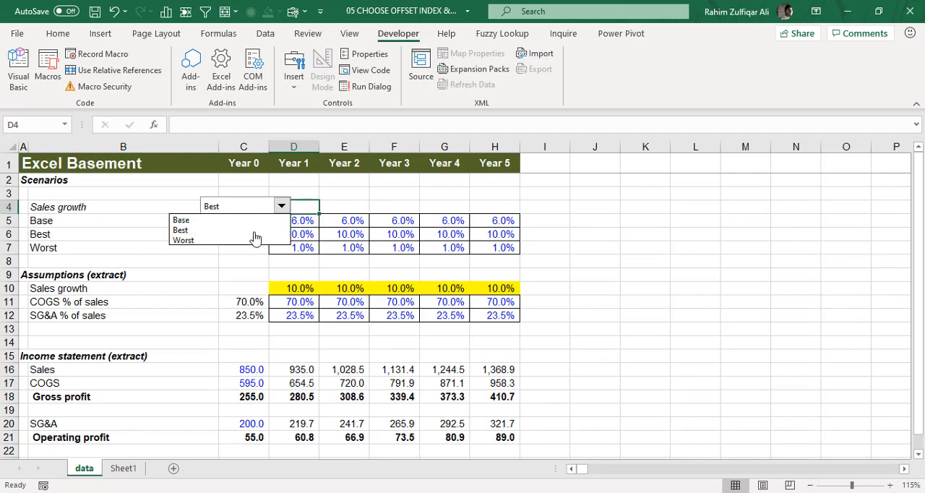
click(252, 231)
click(251, 244)
Open the CHOOSE formula in D10 to examine its cell references.
click(300, 288)
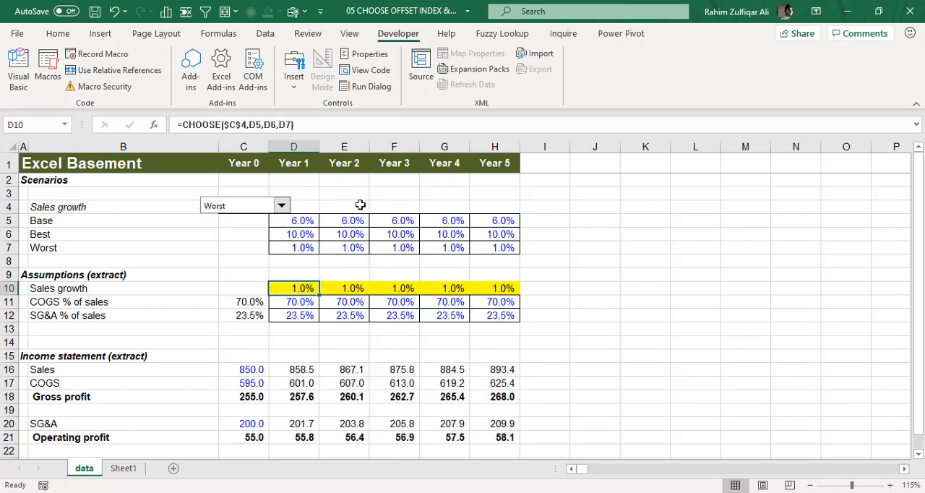
double_click(285, 292)
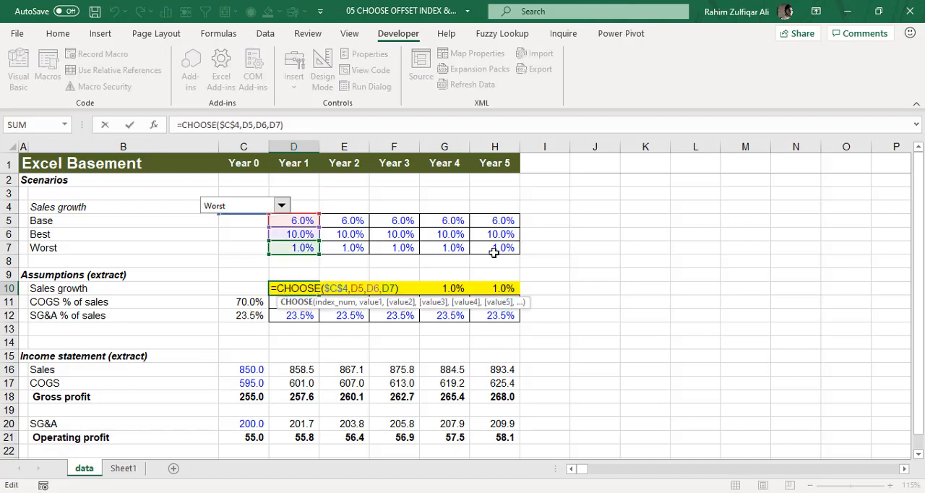